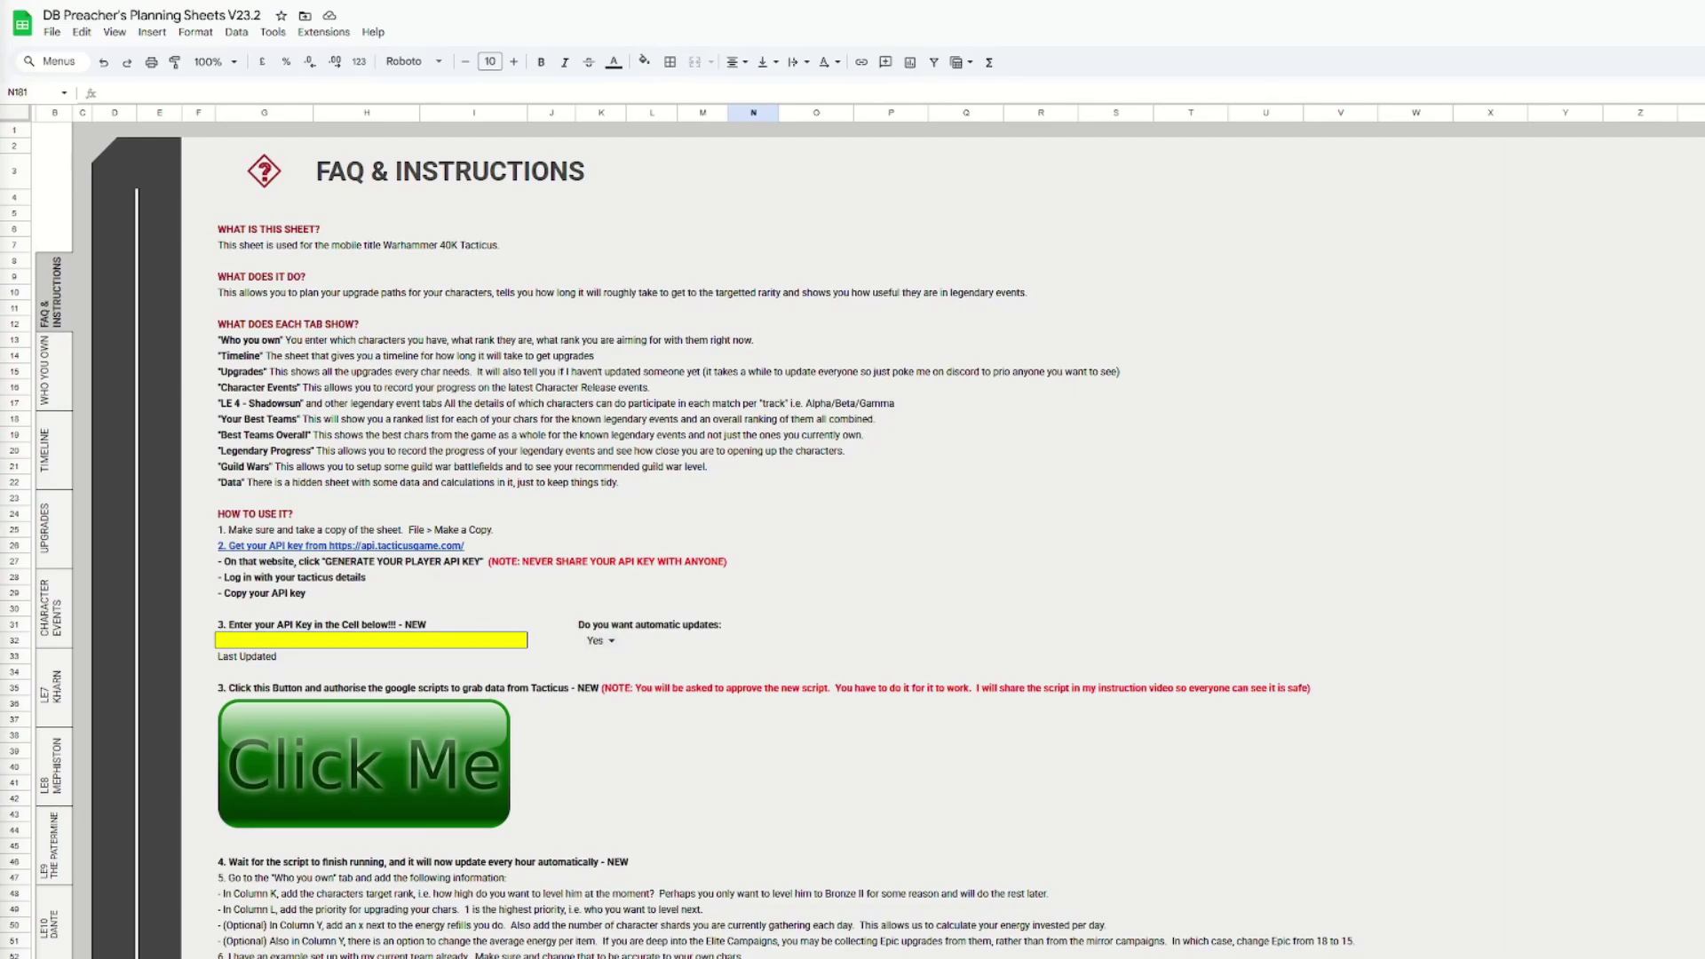
Make a copy of DB Preacher's Planning Sheets V23.2 in My Drive, then open the Tacticus API link
{"action": "left_click", "coordinate": [53, 33]}
{"action": "left_click", "coordinate": [99, 130]}
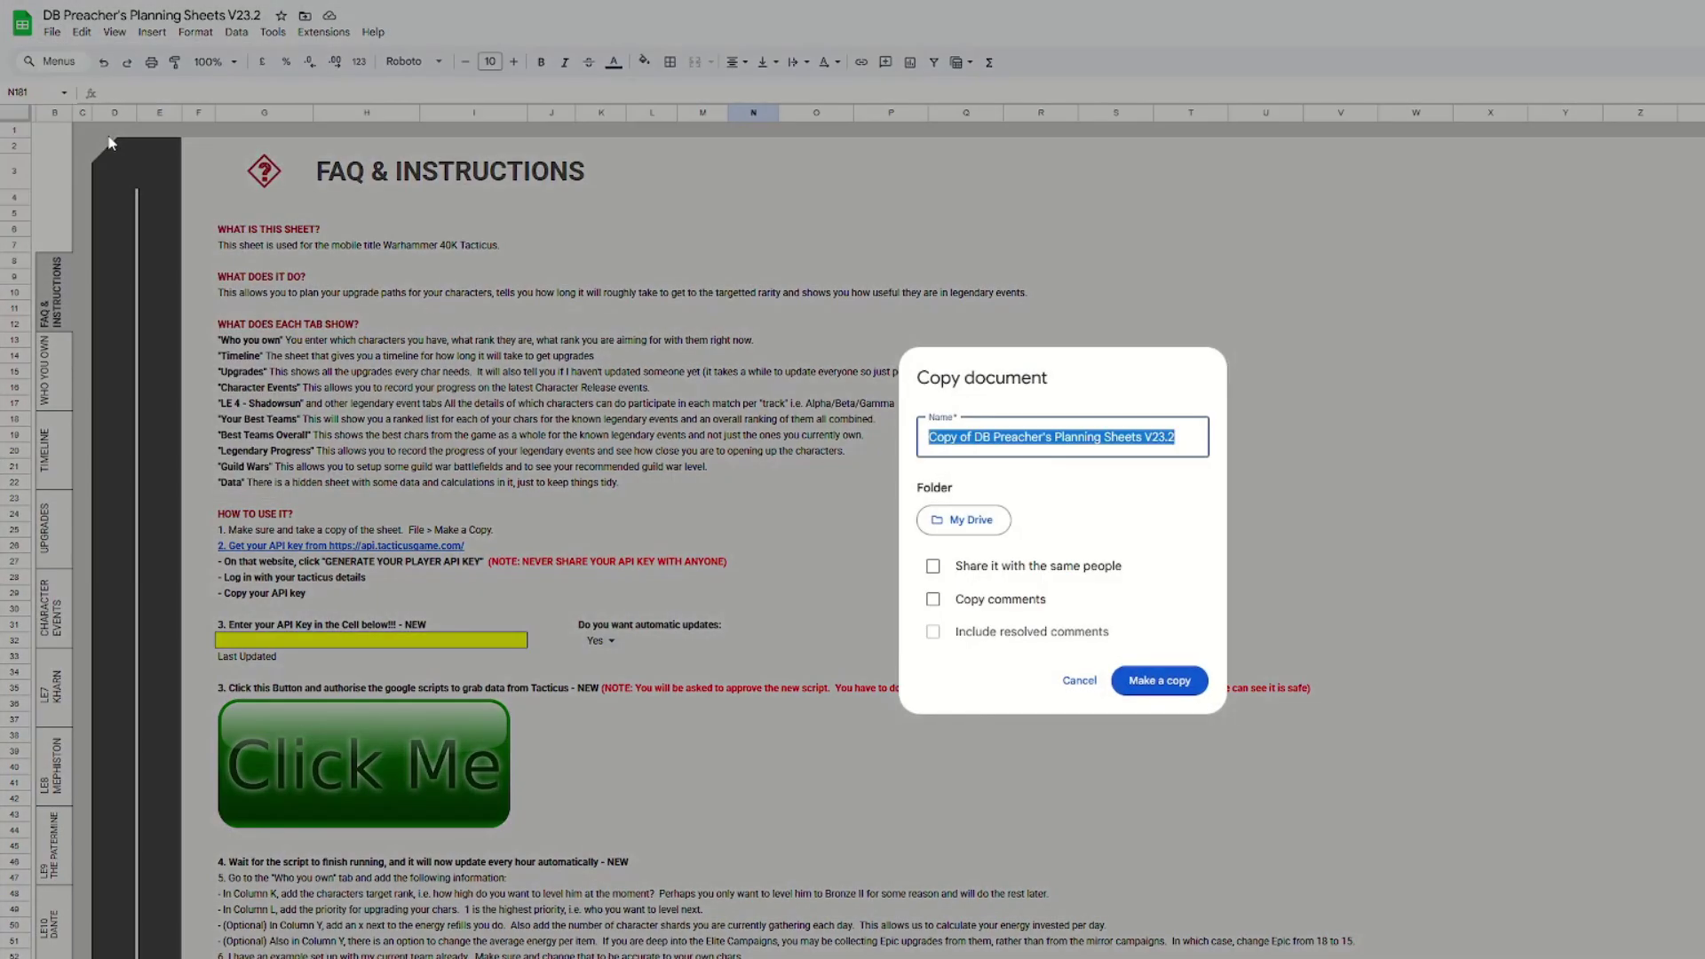
{"action": "left_click", "coordinate": [1163, 743]}
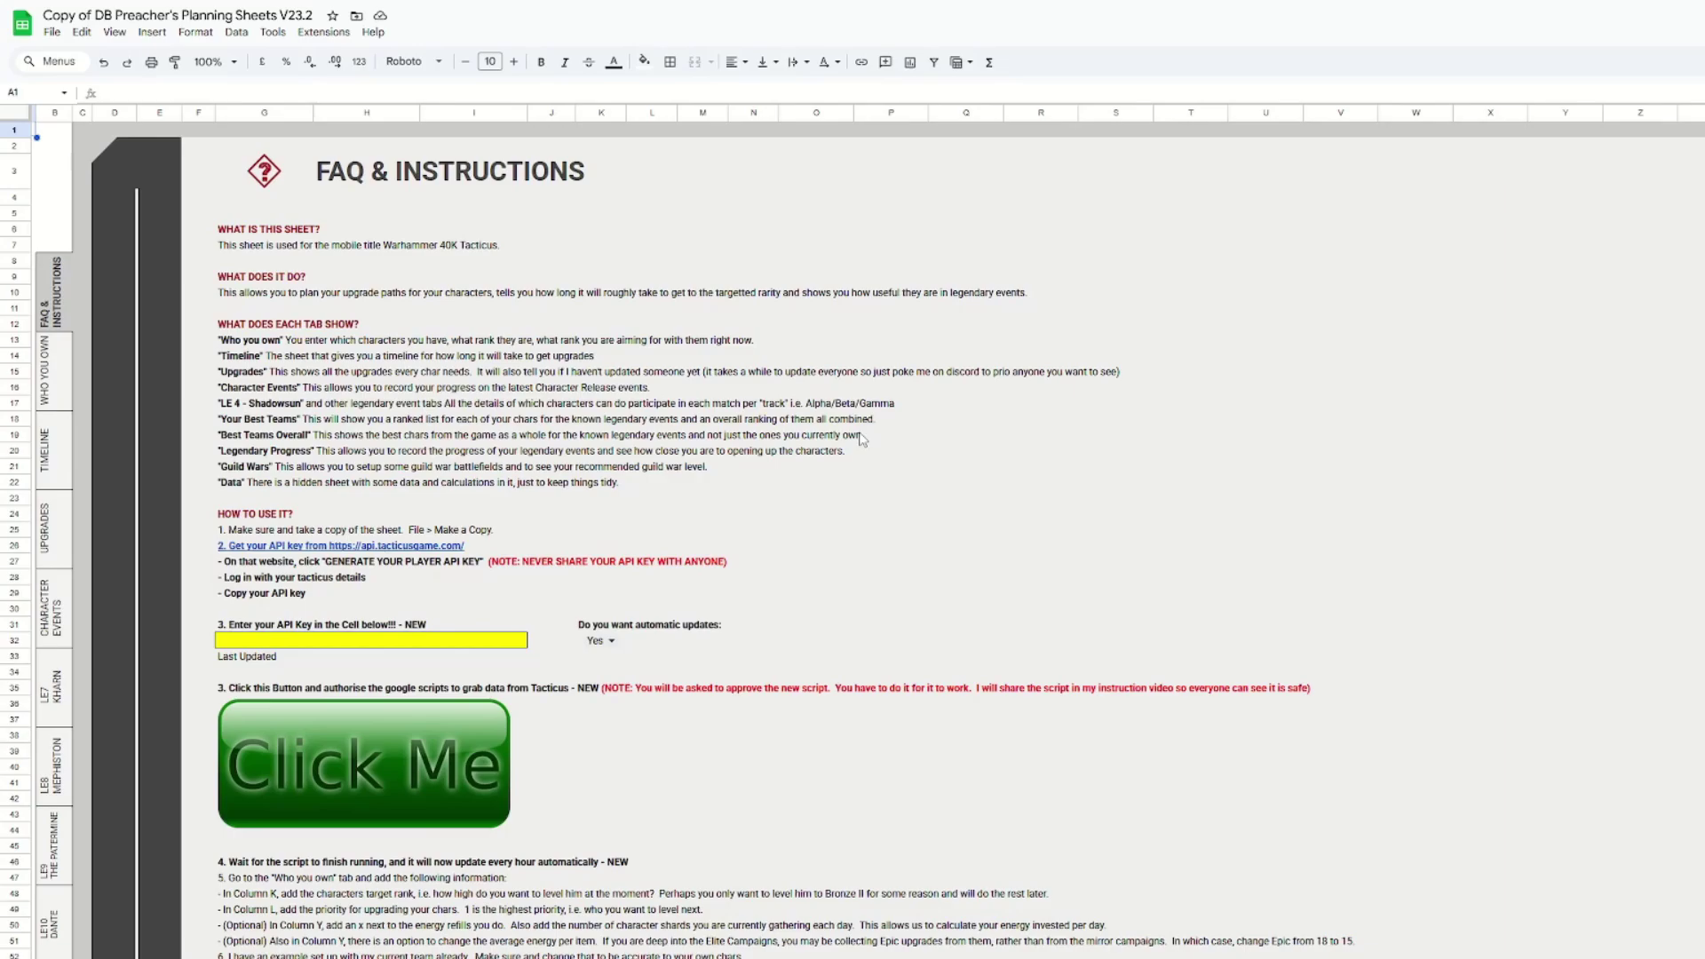
{"action": "mouse_move", "coordinate": [240, 550]}
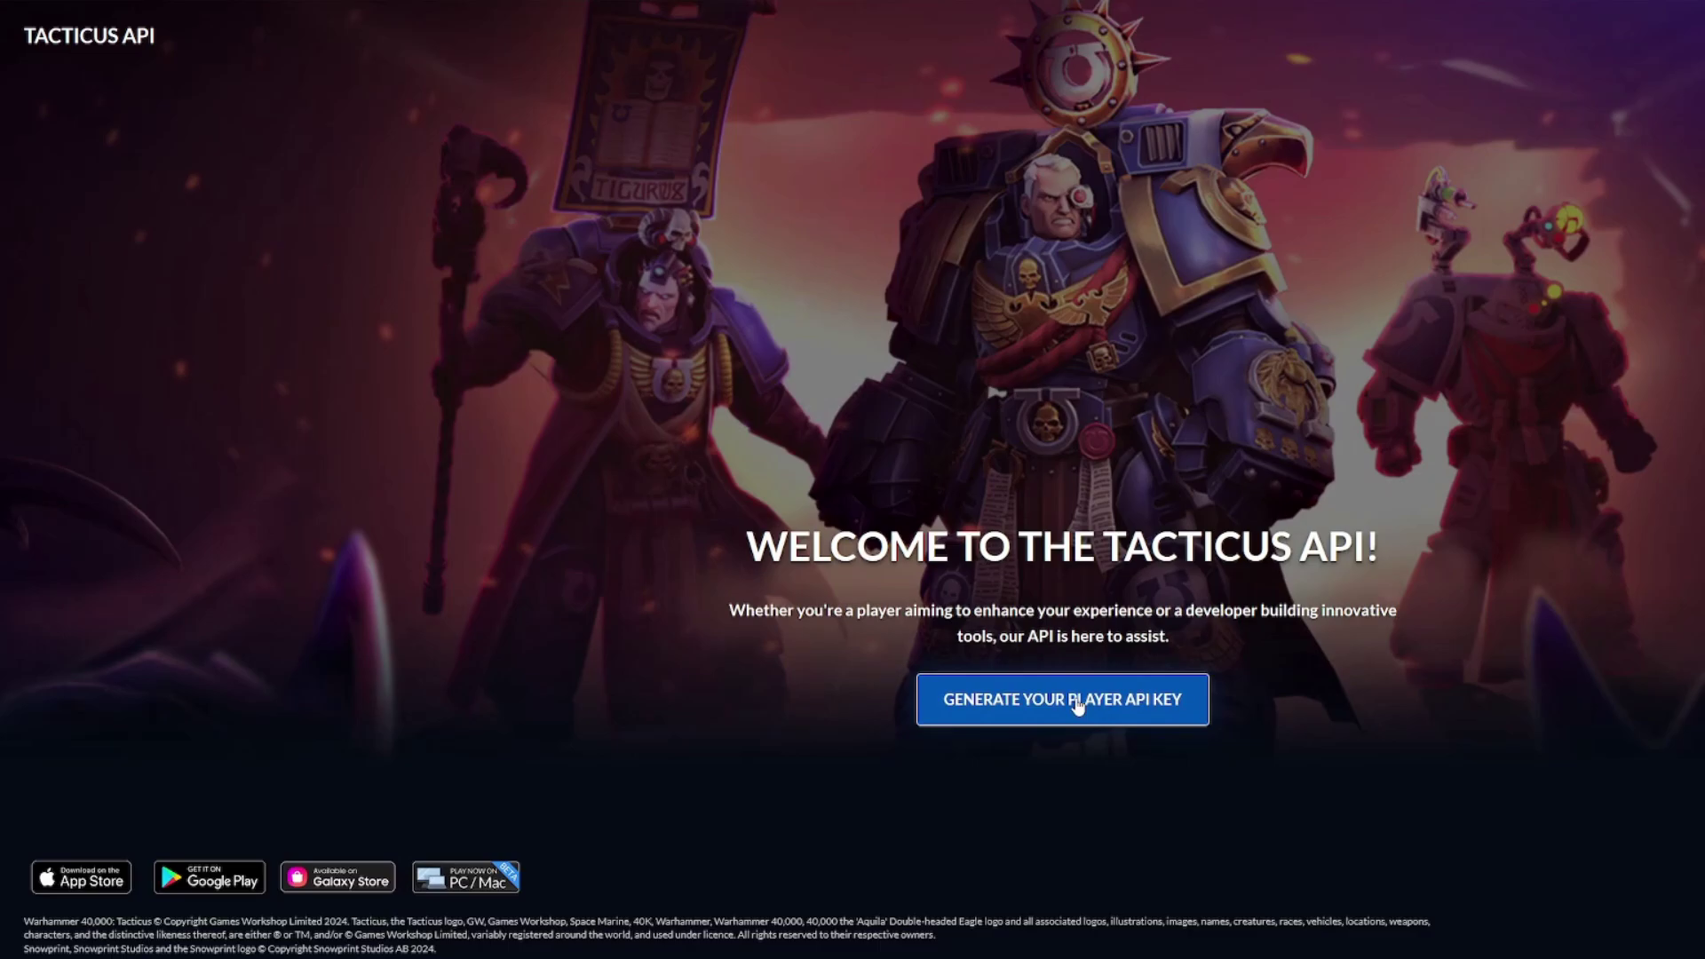
Create a new player API key named 'DBP SHEETS' on the Tacticus API site
{"action": "left_click", "coordinate": [1077, 706]}
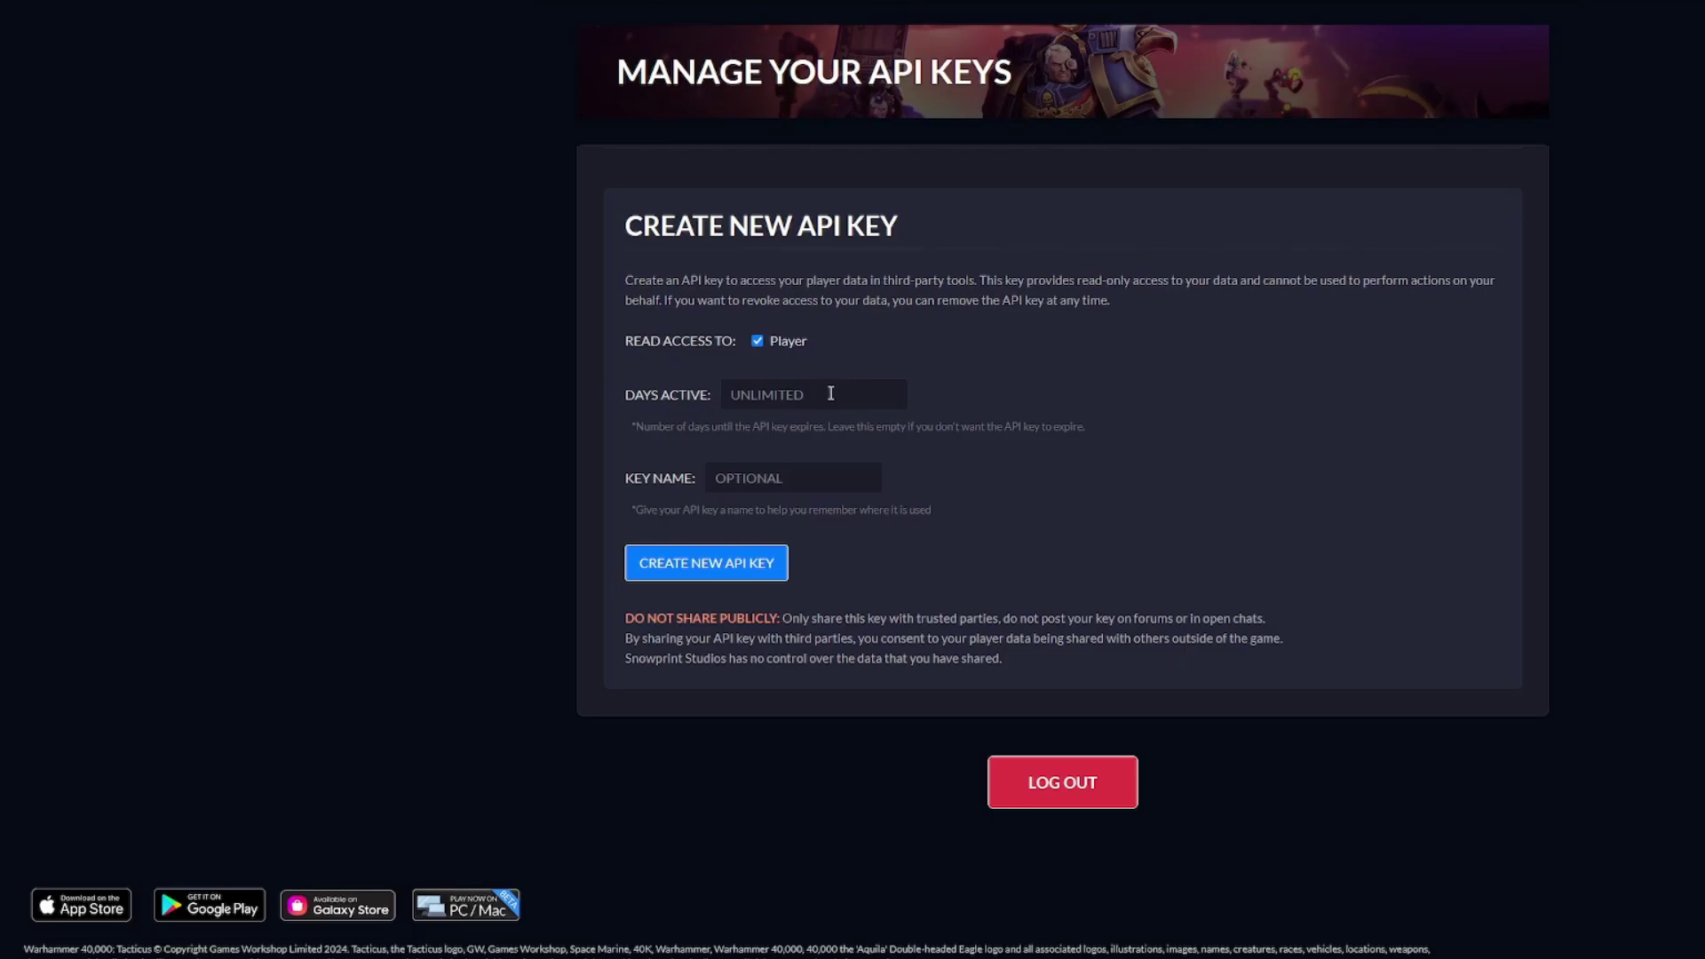
{"action": "left_click", "coordinate": [753, 480]}
{"action": "type", "text": "DBP SHEETS"}
{"action": "left_click", "coordinate": [753, 573]}
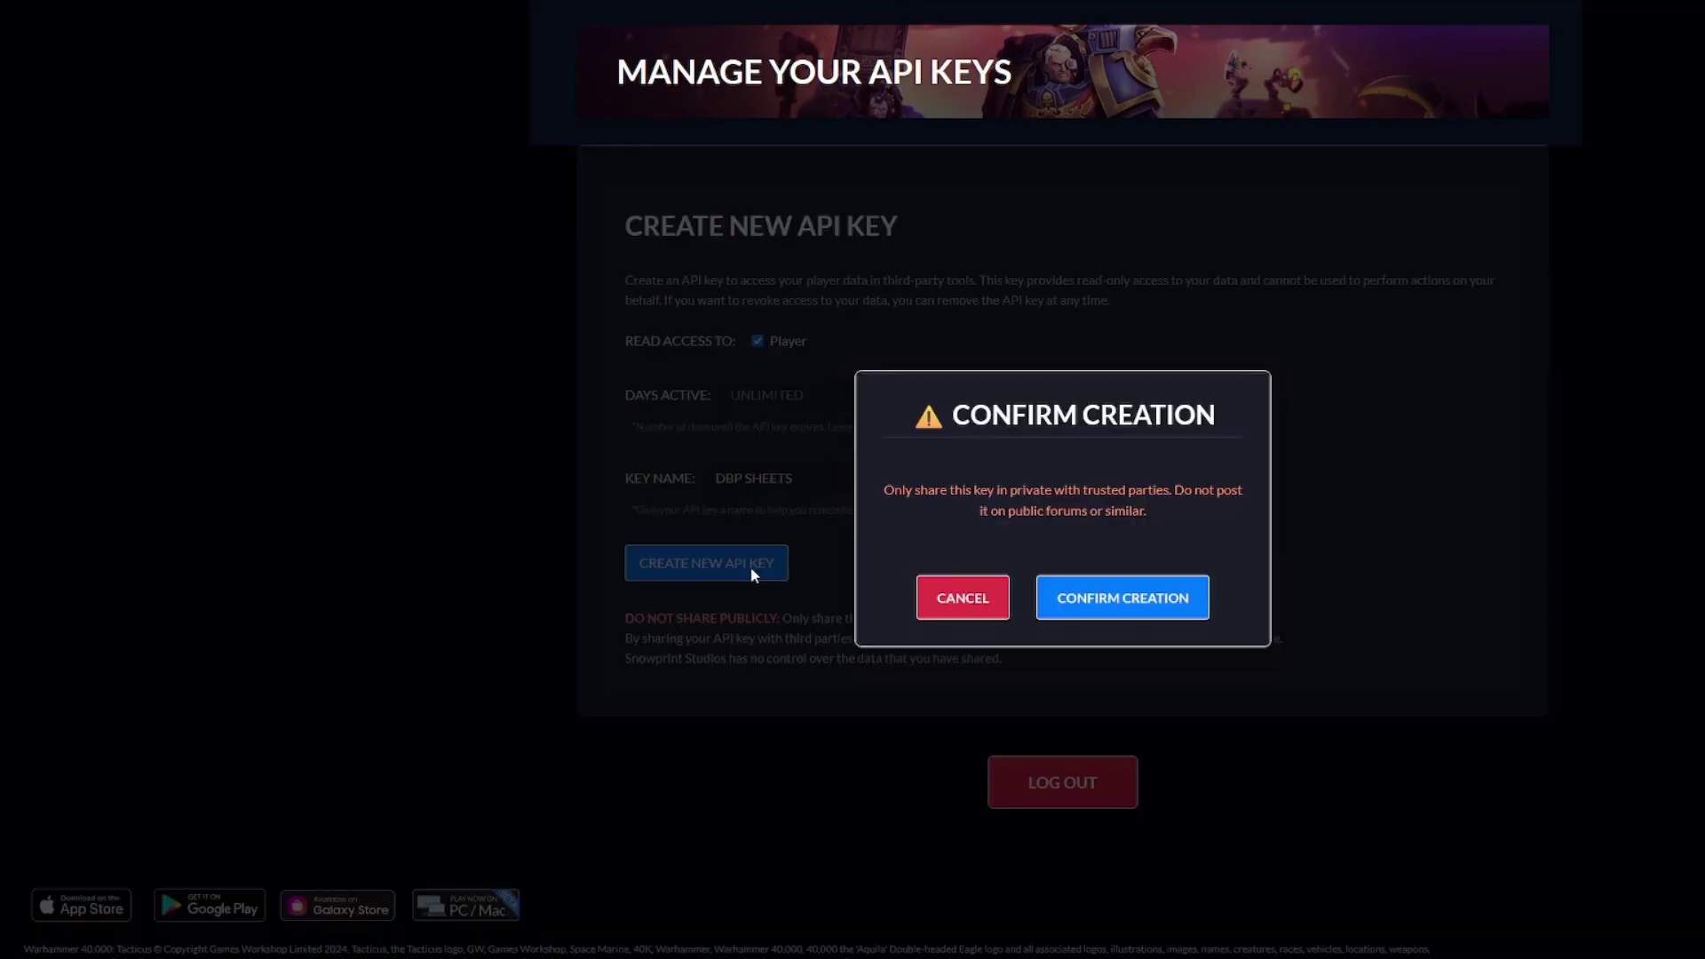
{"action": "left_click", "coordinate": [1159, 604]}
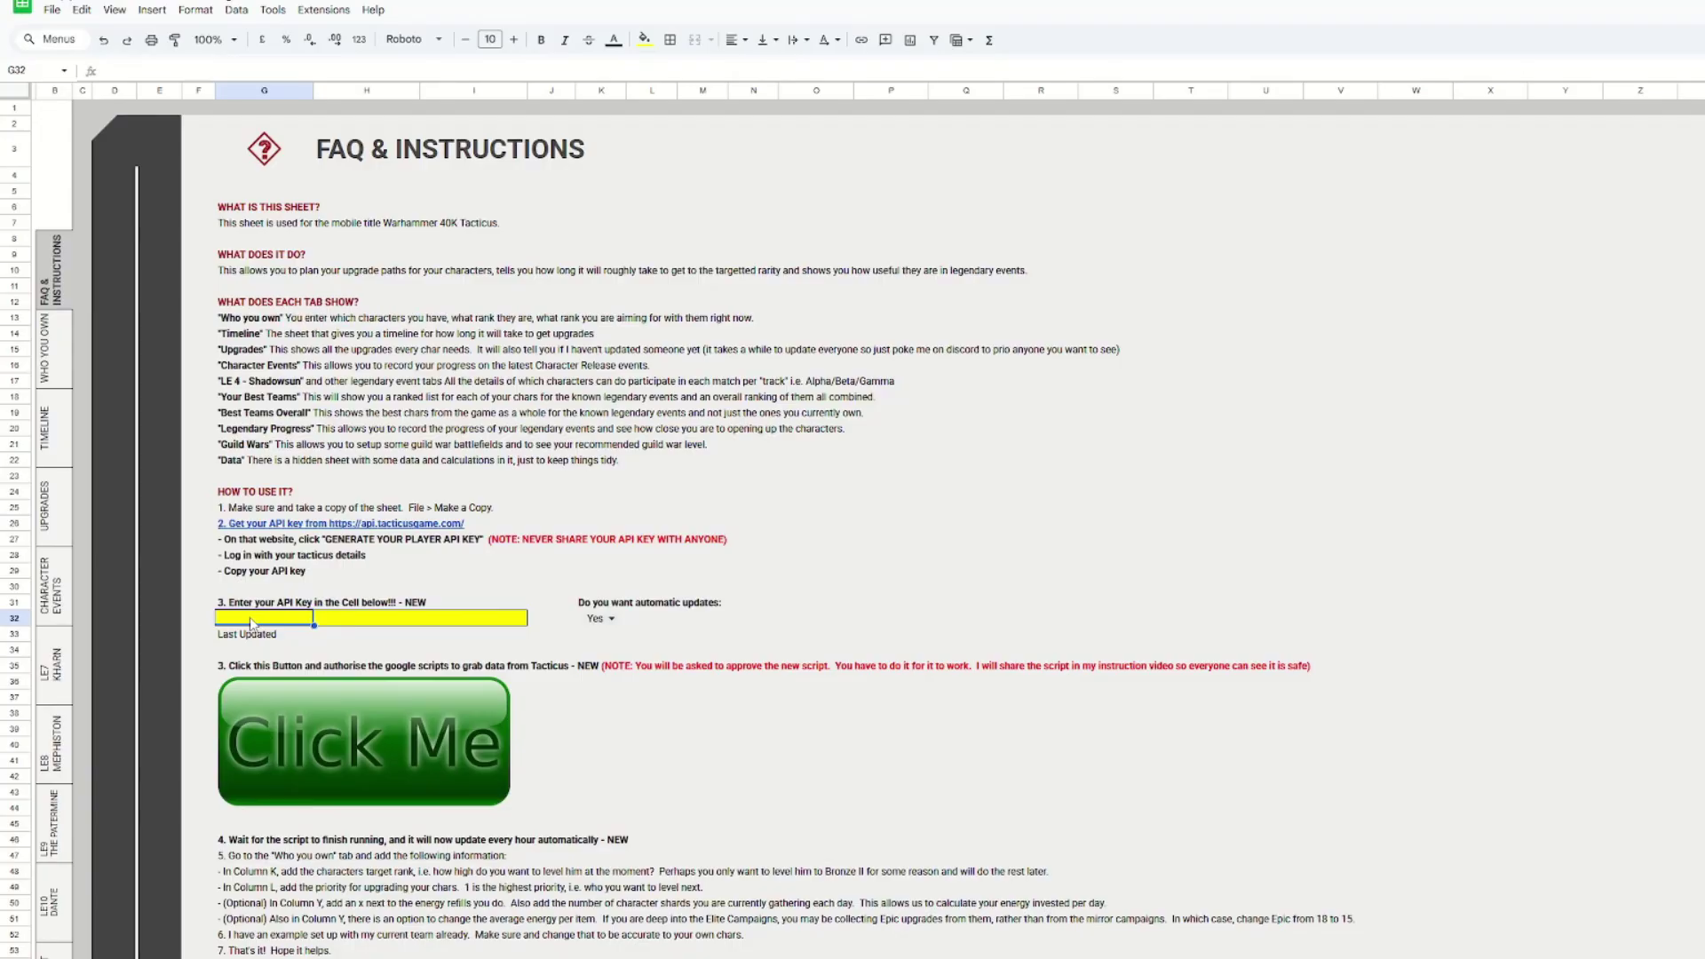
Paste the copied API key into cell G32 as values only
{"action": "right_click", "coordinate": [252, 623]}
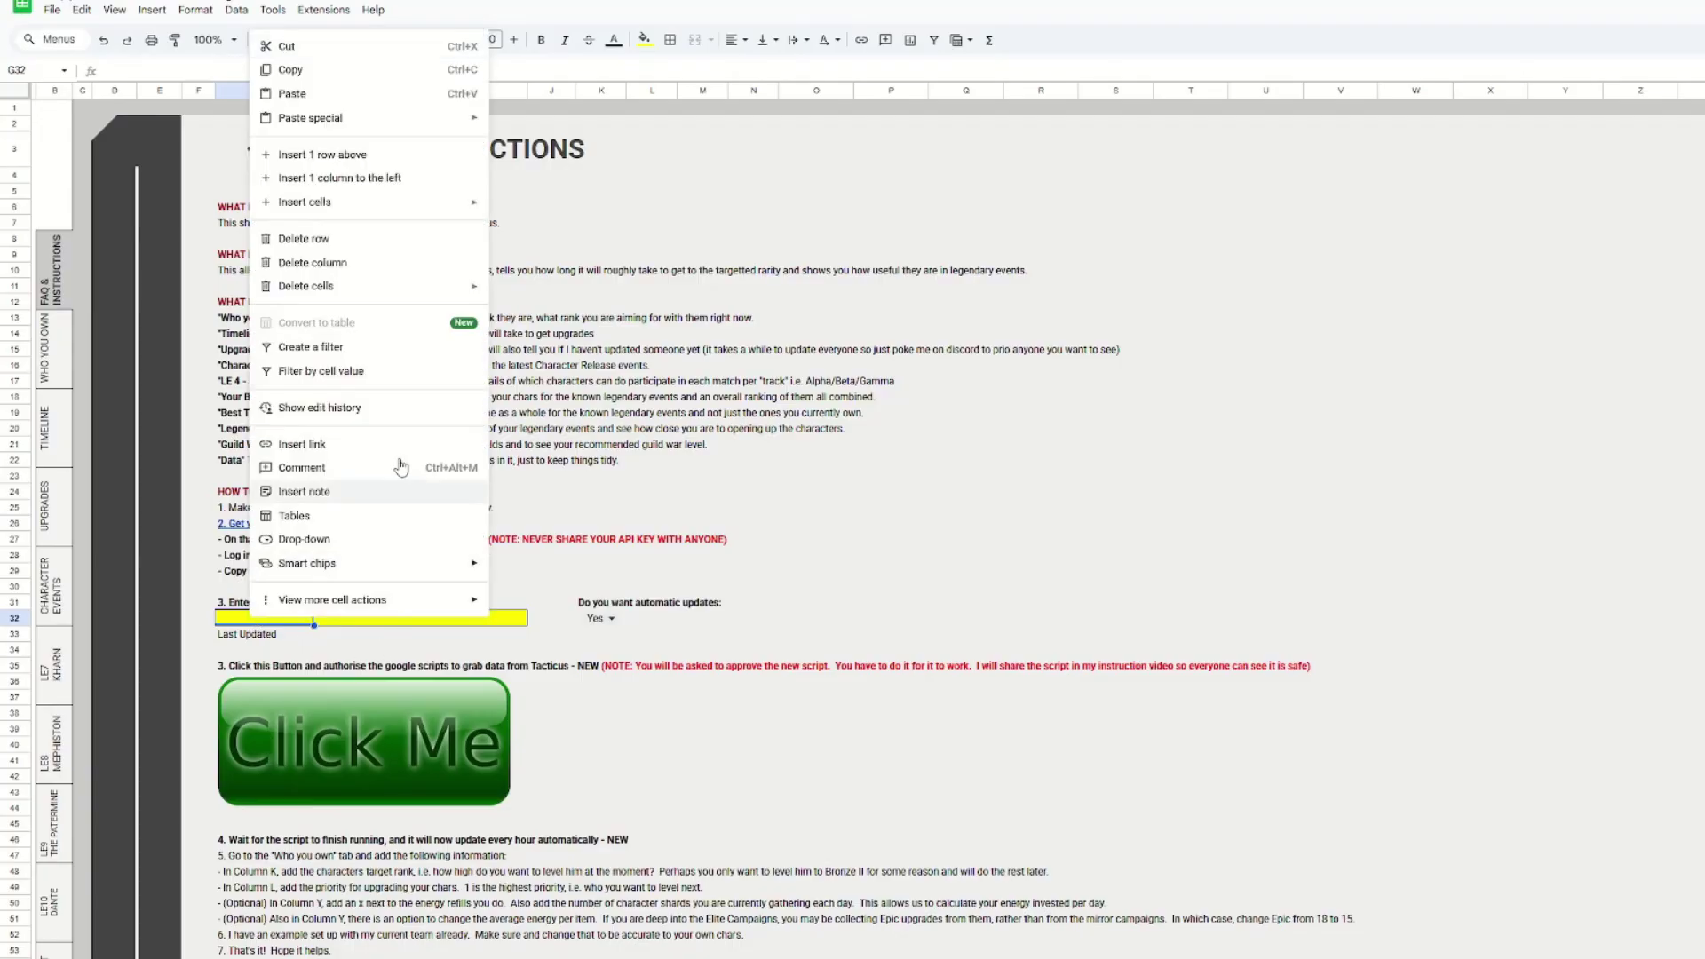
{"action": "mouse_move", "coordinate": [348, 125]}
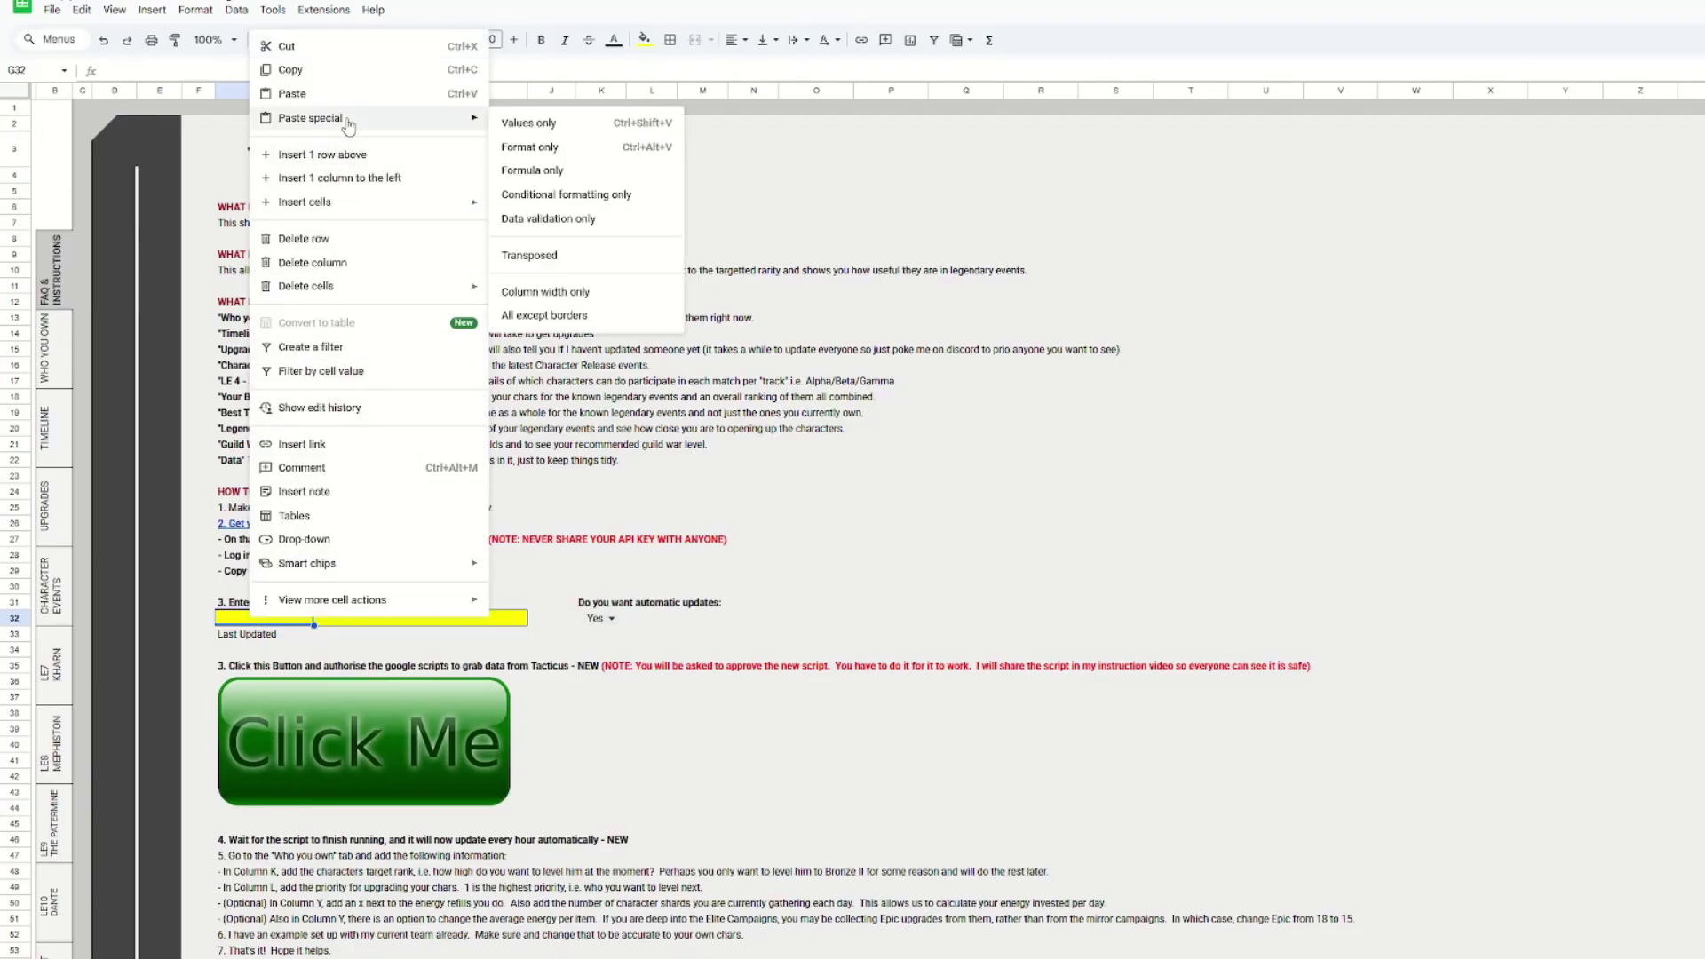
{"action": "left_click", "coordinate": [554, 124]}
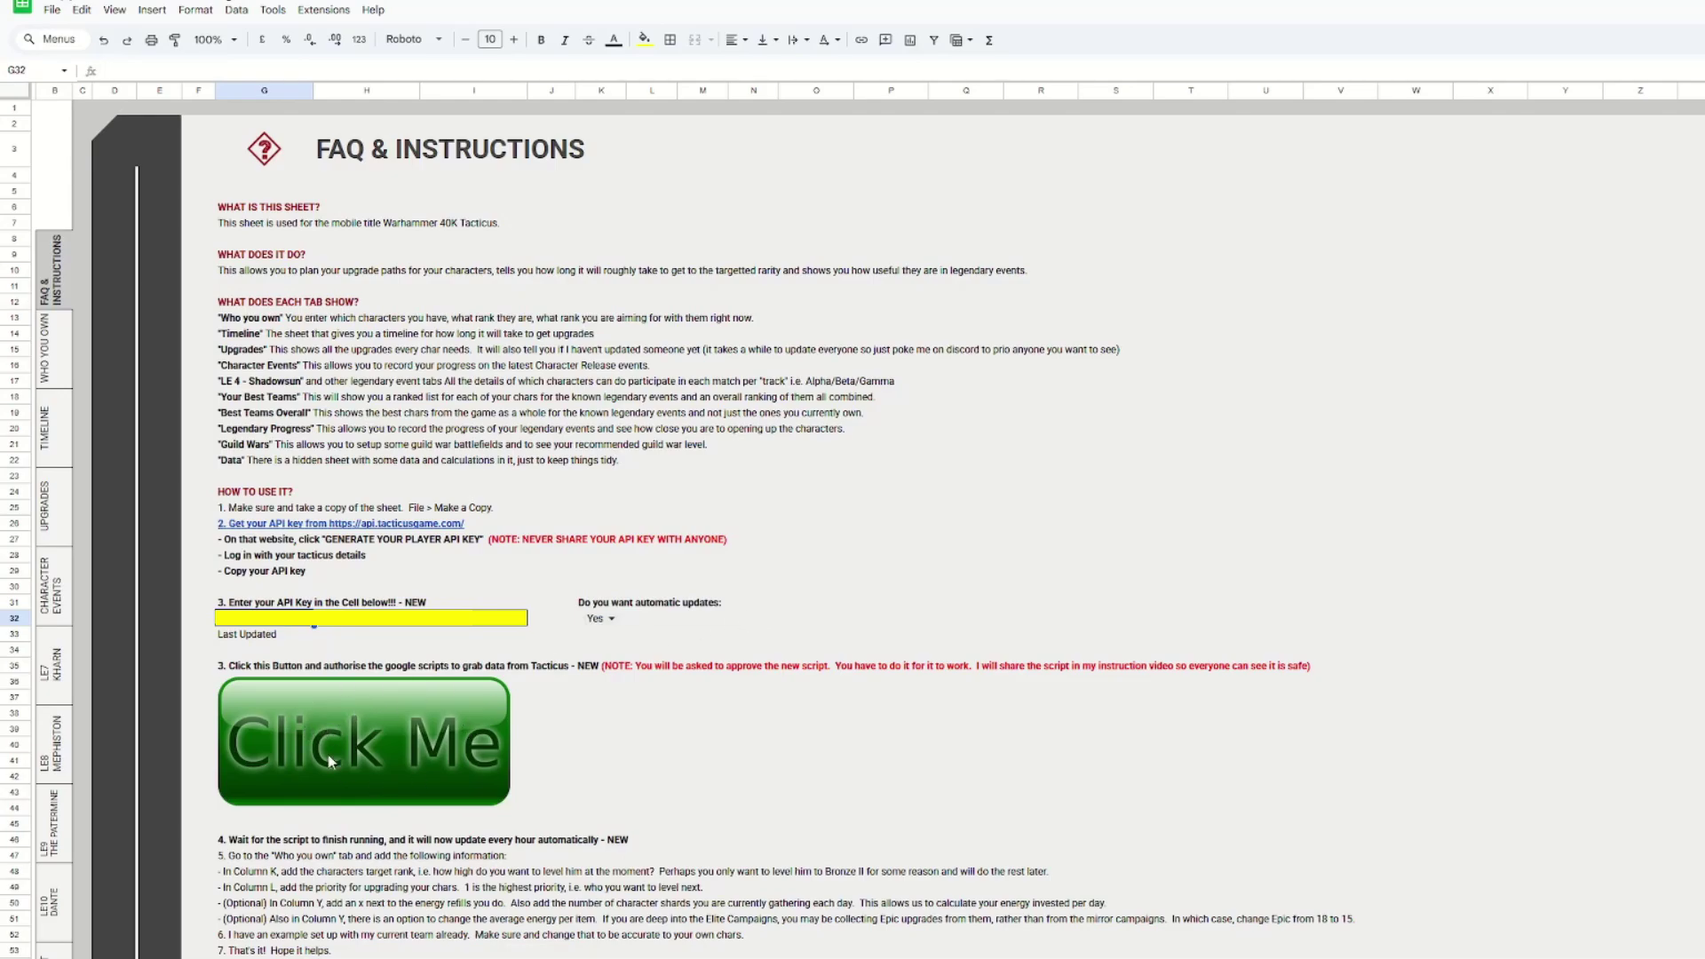
Run the Click Me script and authorise the unverified Untitled project for your Google account
{"action": "left_click", "coordinate": [511, 769]}
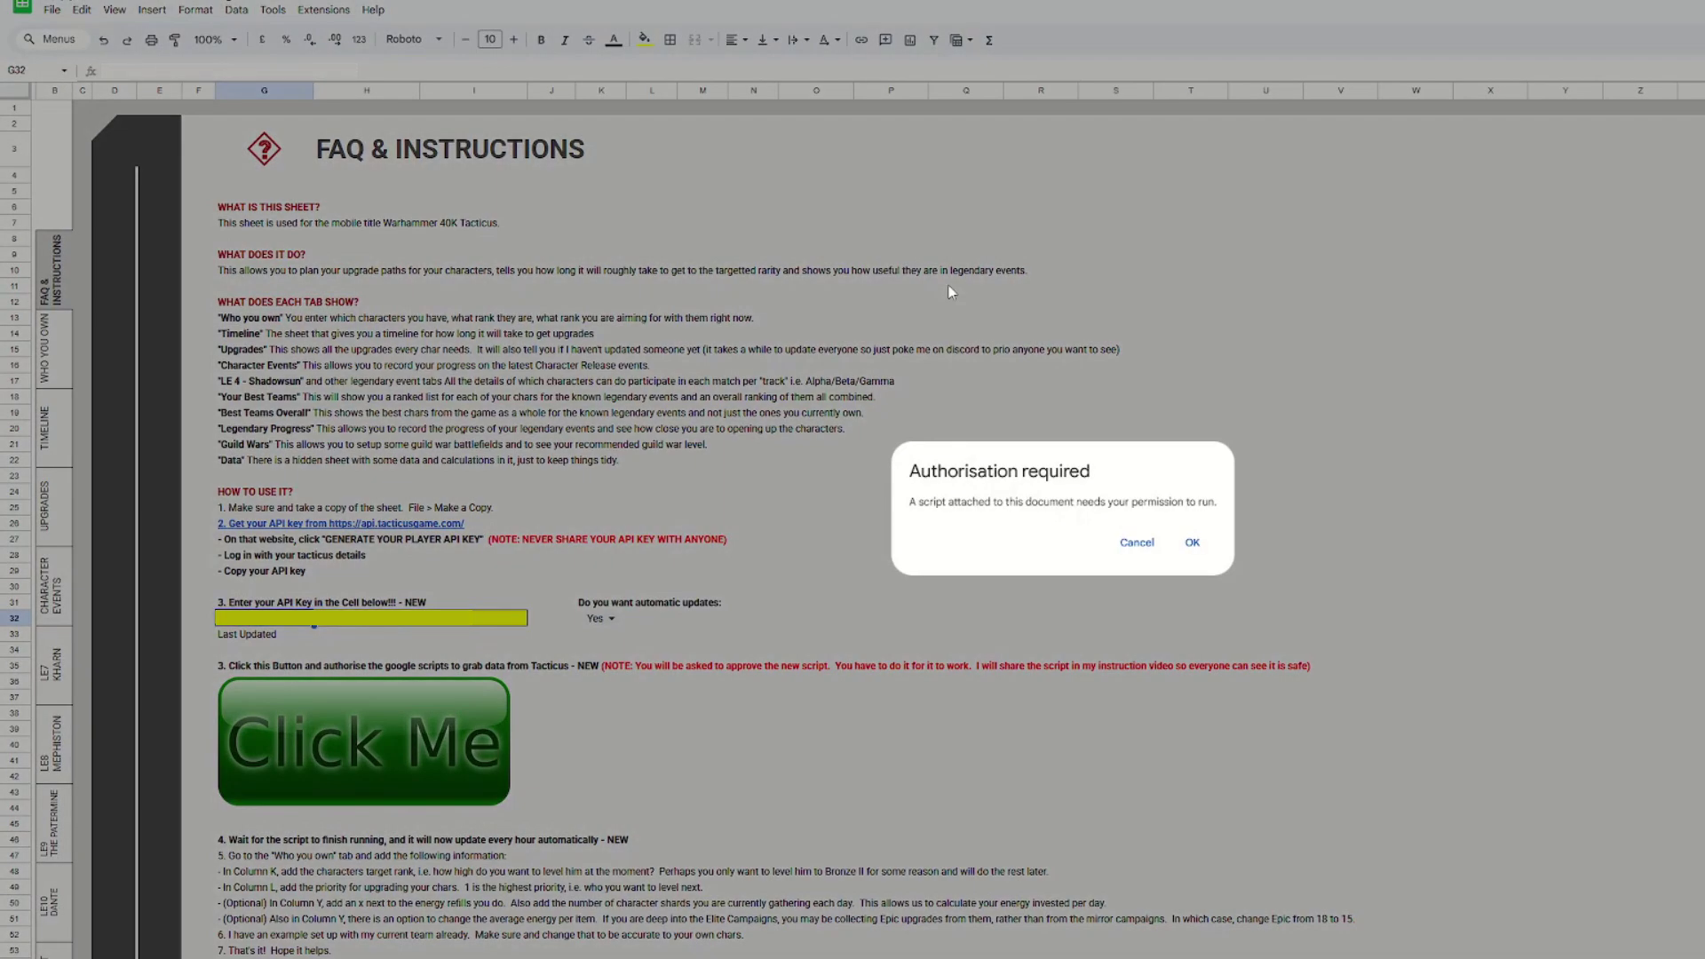
{"action": "left_click", "coordinate": [1201, 542]}
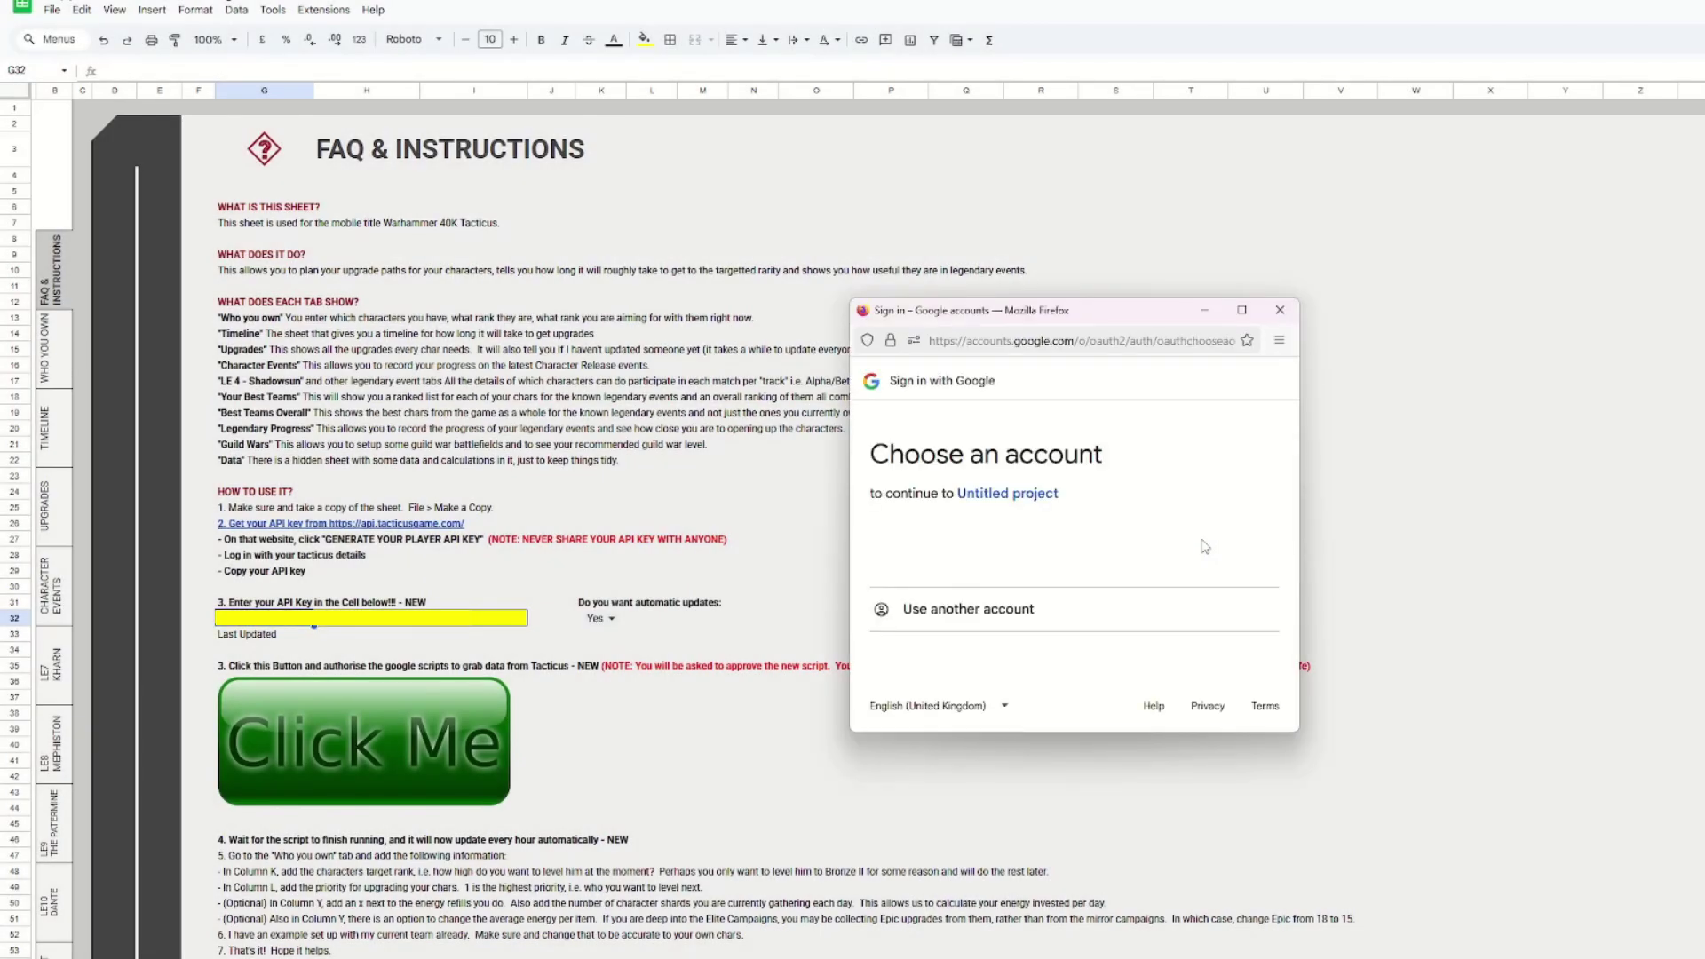
{"action": "left_click", "coordinate": [1203, 549]}
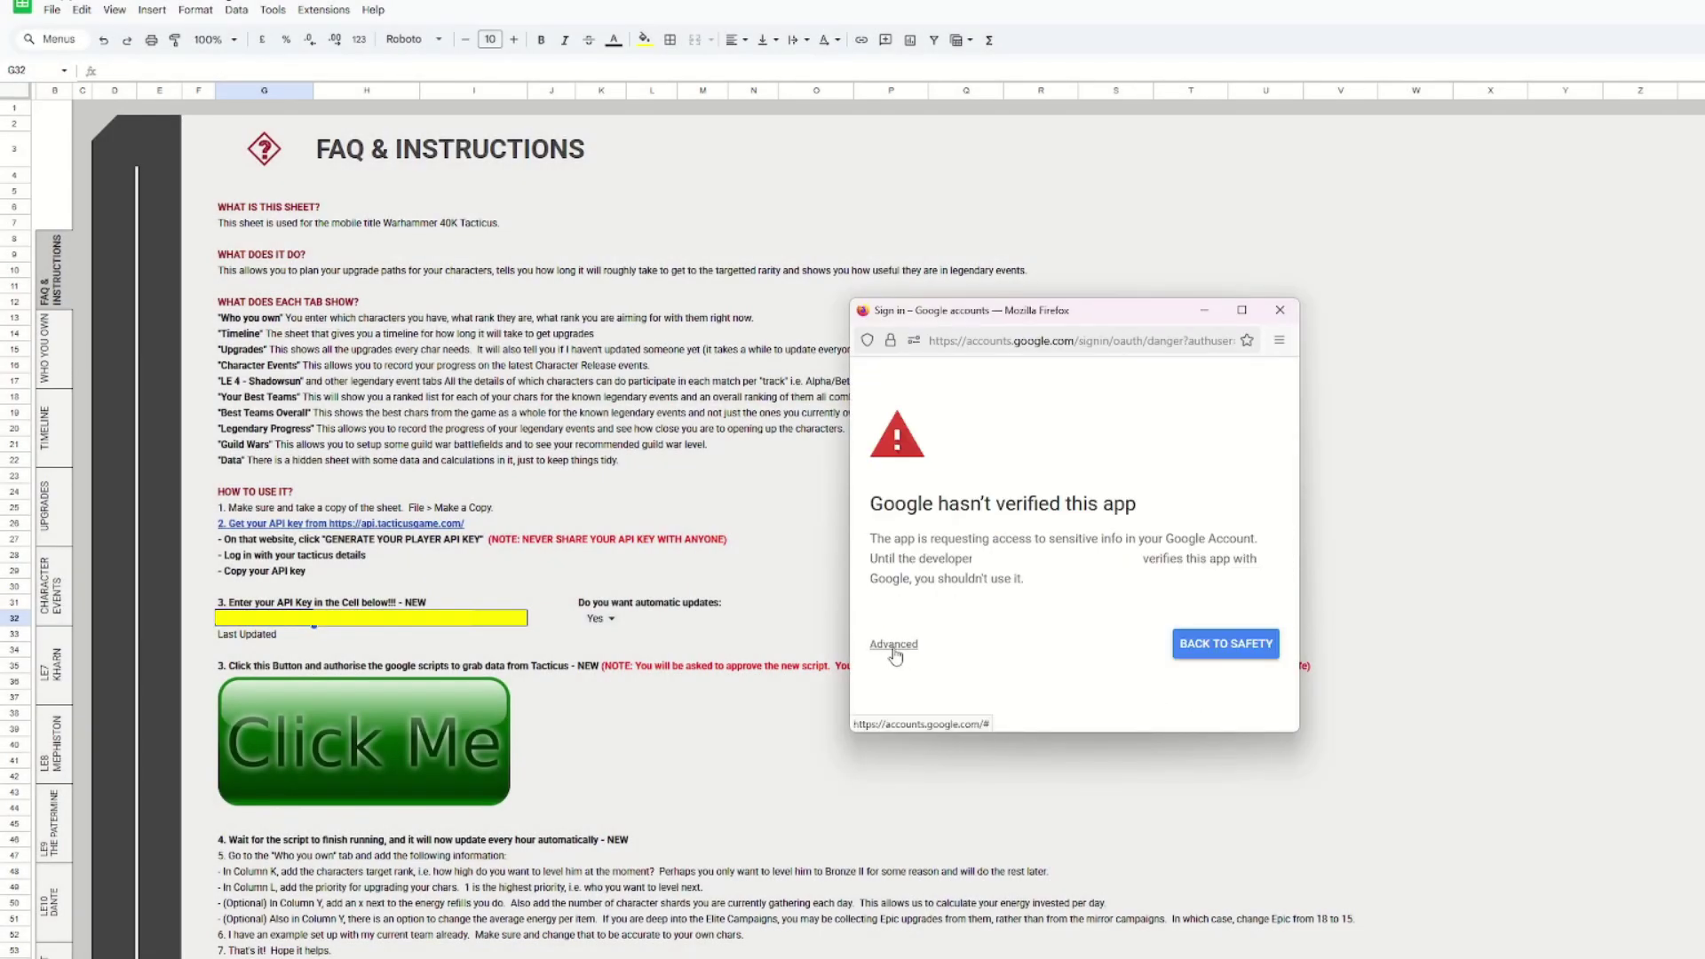
{"action": "left_click", "coordinate": [895, 645]}
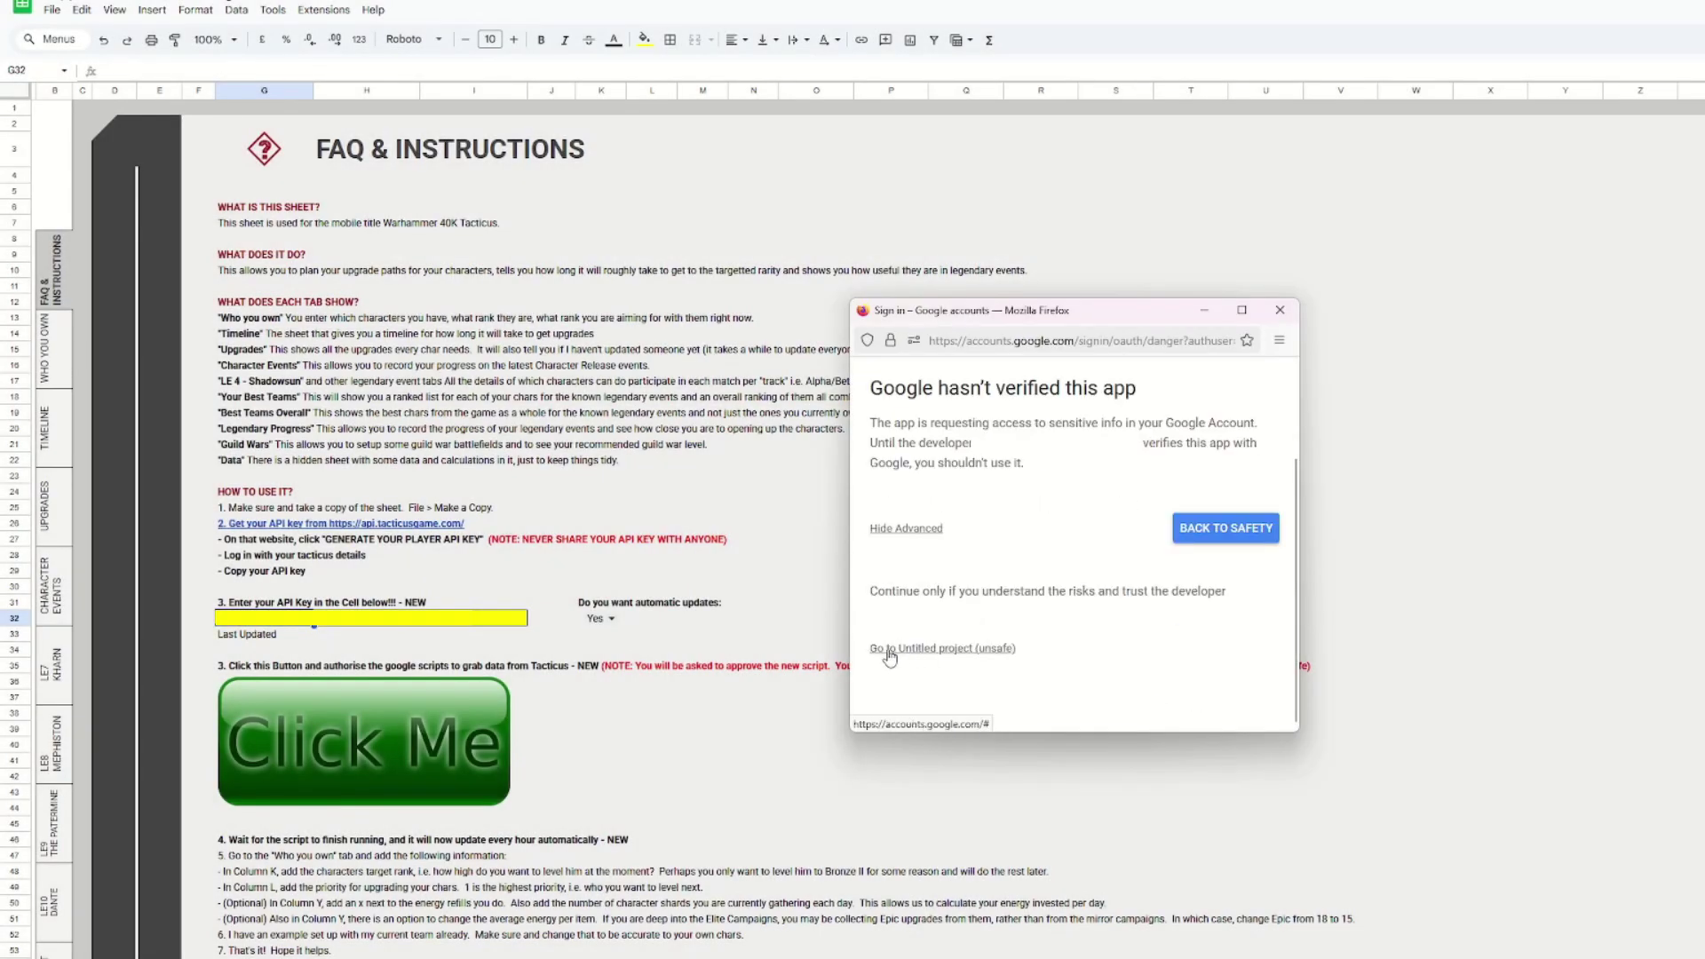
{"action": "left_click", "coordinate": [1001, 655]}
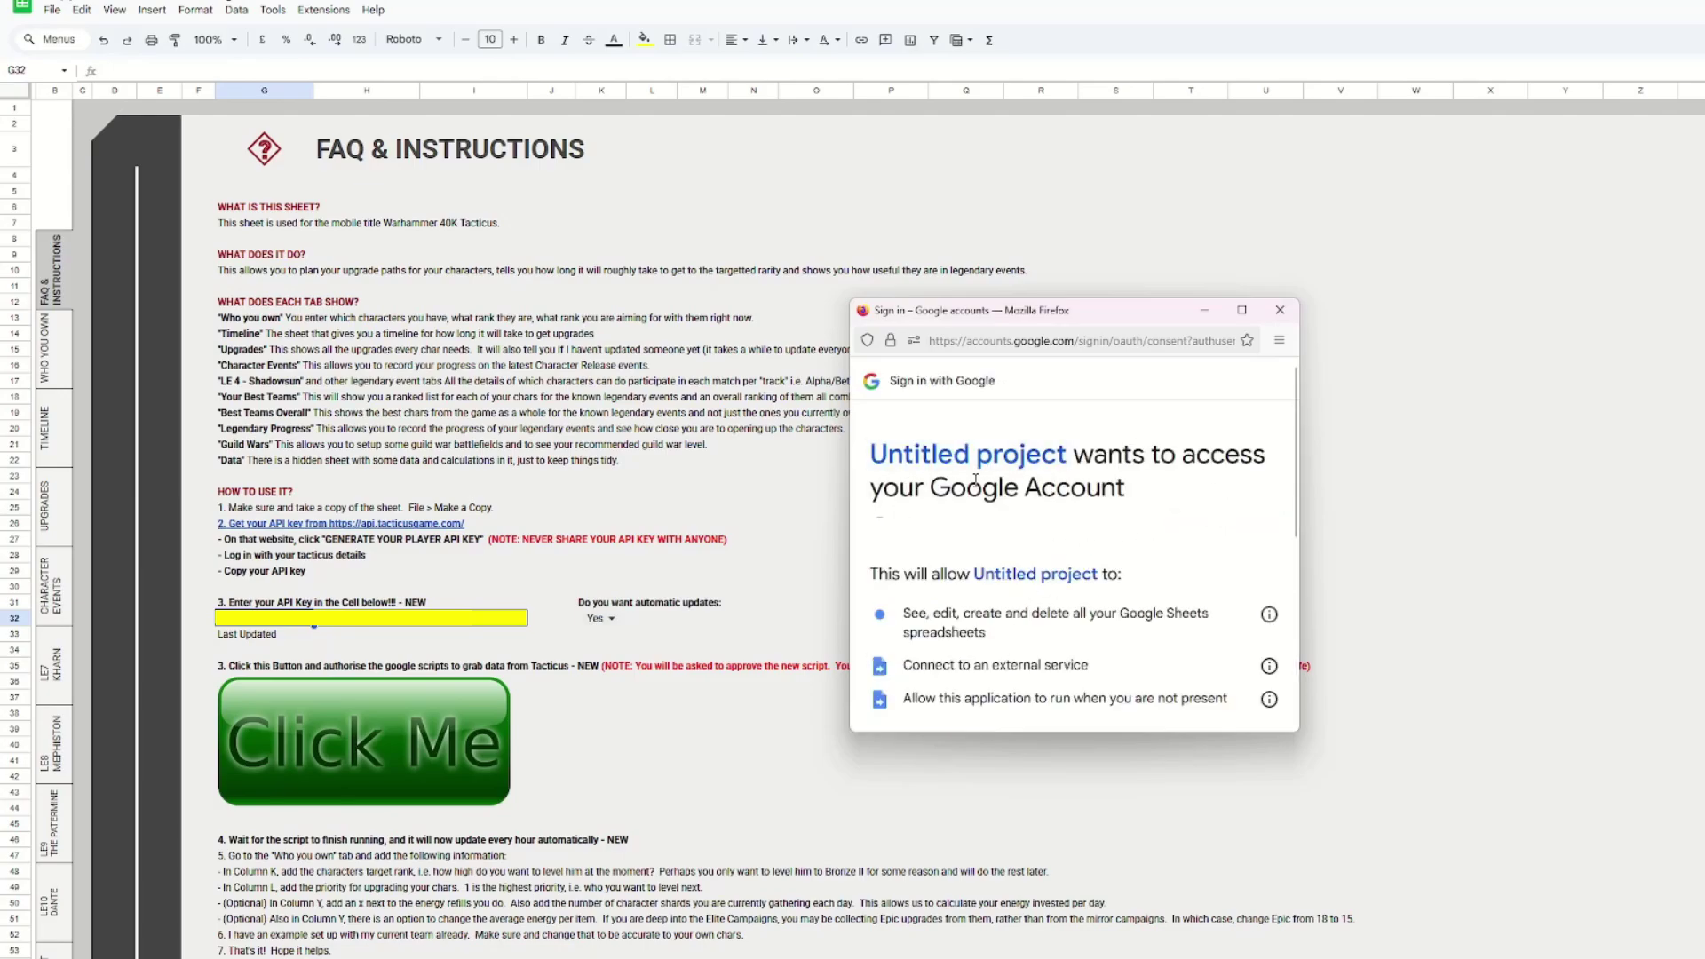
{"action": "scroll", "coordinate": [1021, 551], "scroll_direction": "down", "scroll_amount": 5}
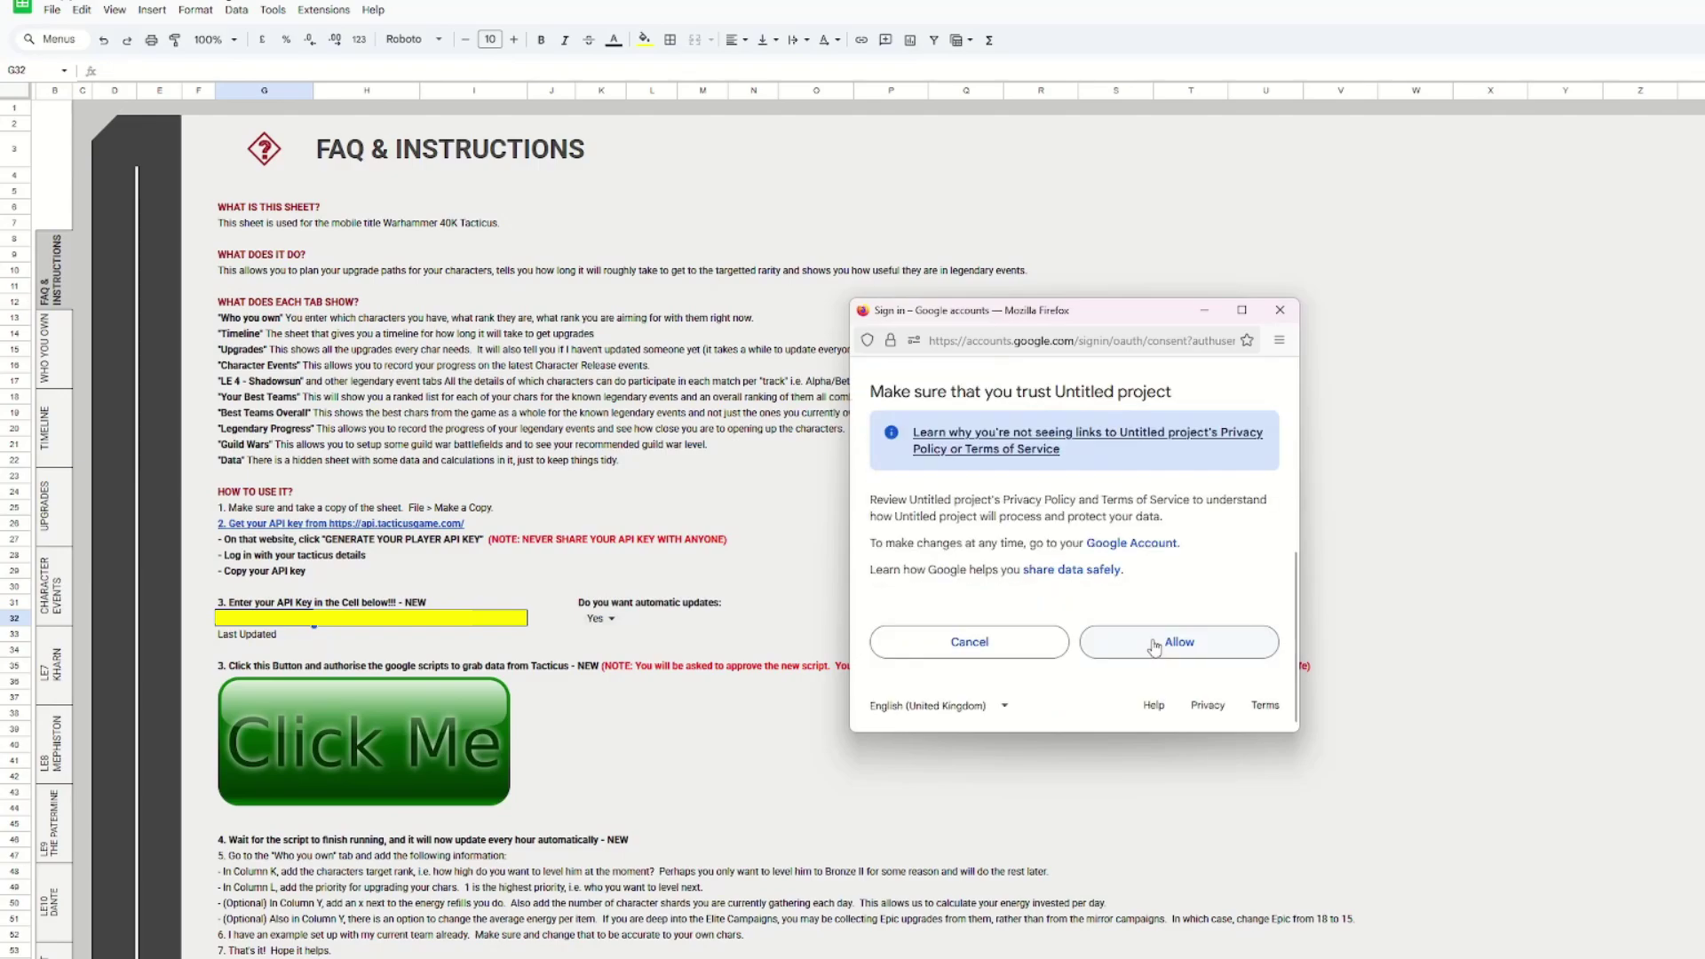
{"action": "left_click", "coordinate": [1155, 646]}
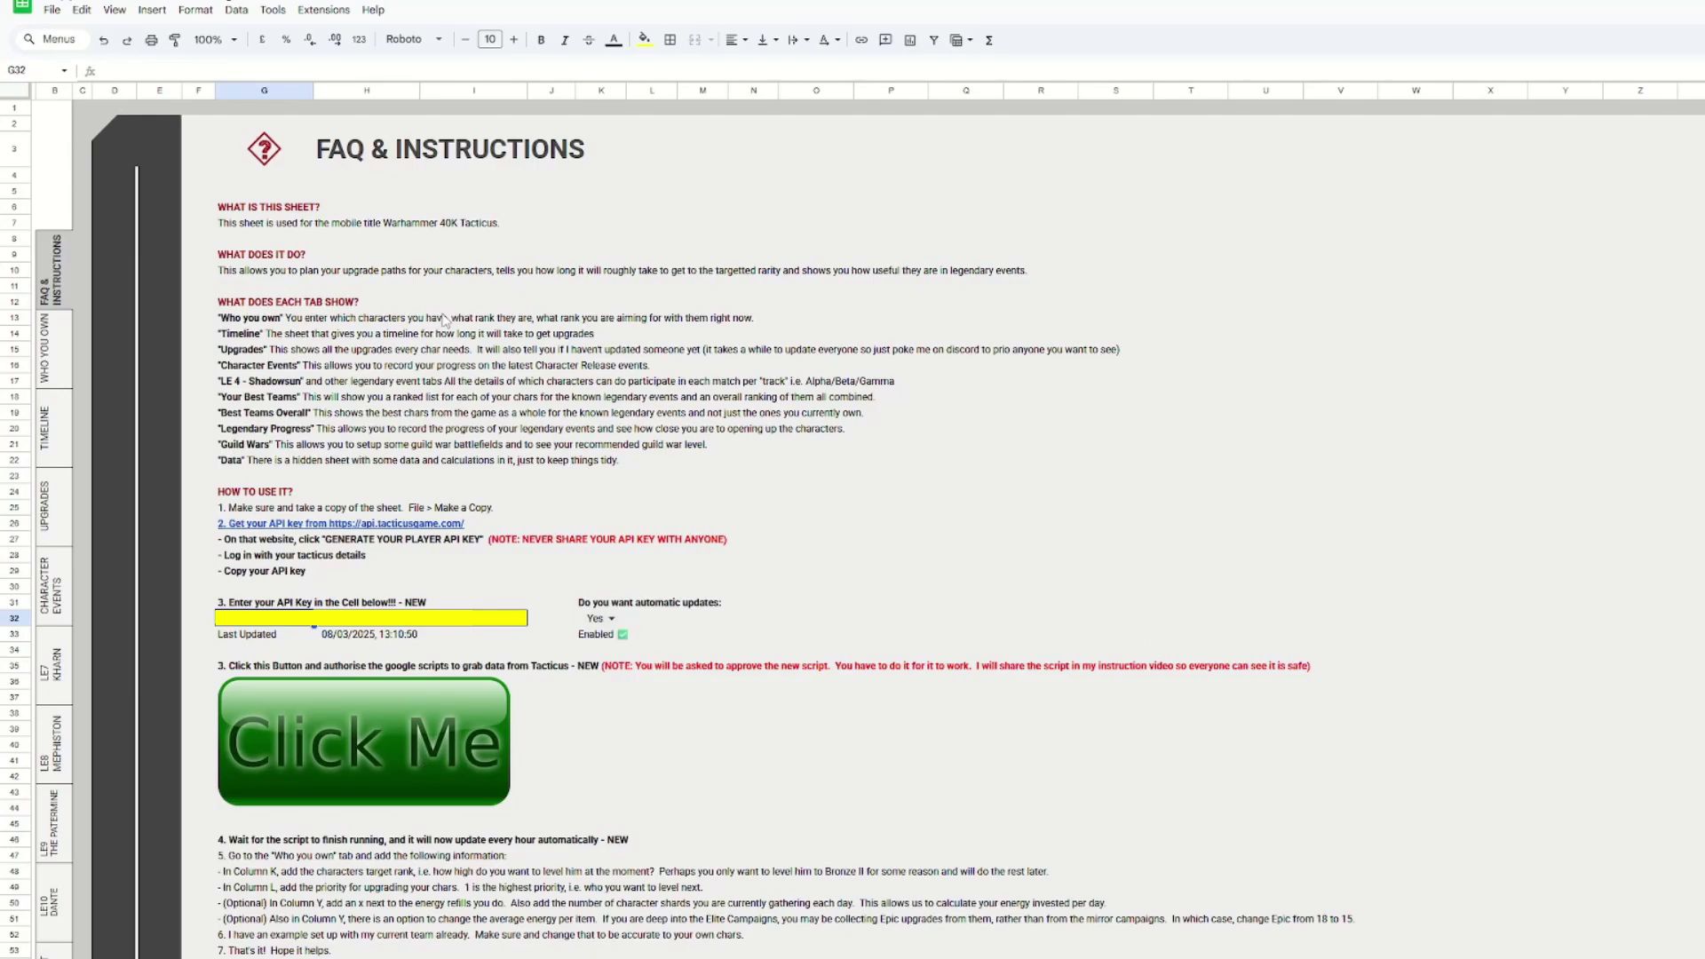
Open the workbook's Apps Script project and review the fetchAllPlayerUnits and Test API is working scripts
{"action": "left_click", "coordinate": [325, 12]}
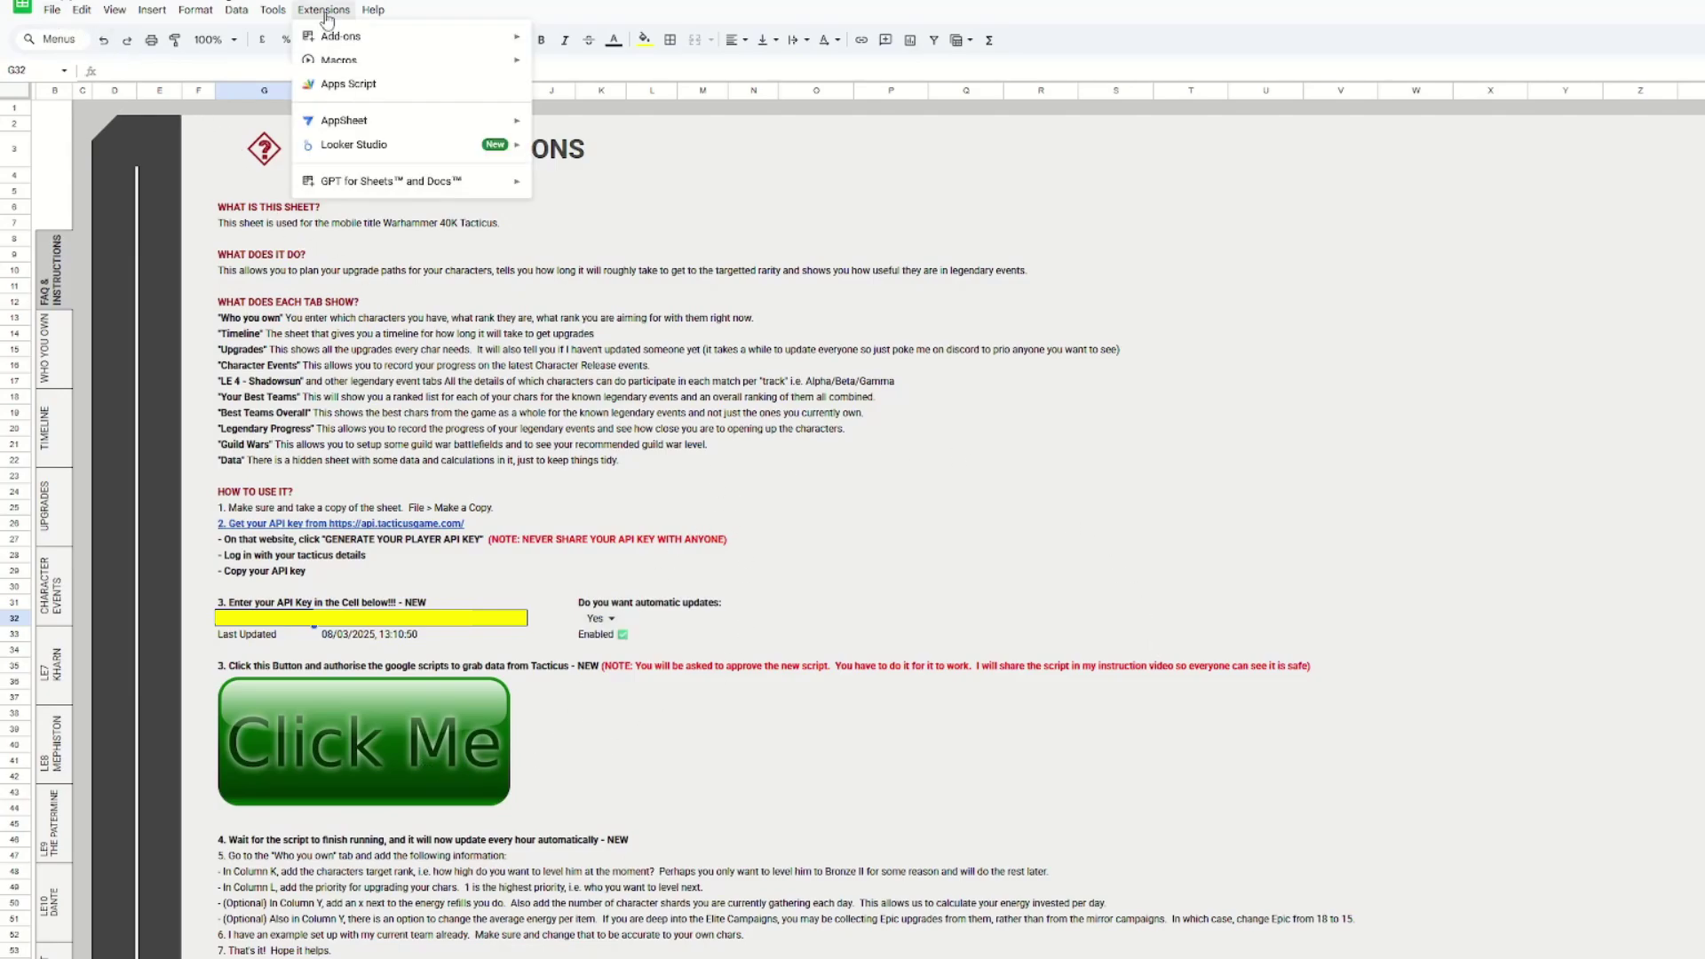
{"action": "left_click", "coordinate": [348, 83]}
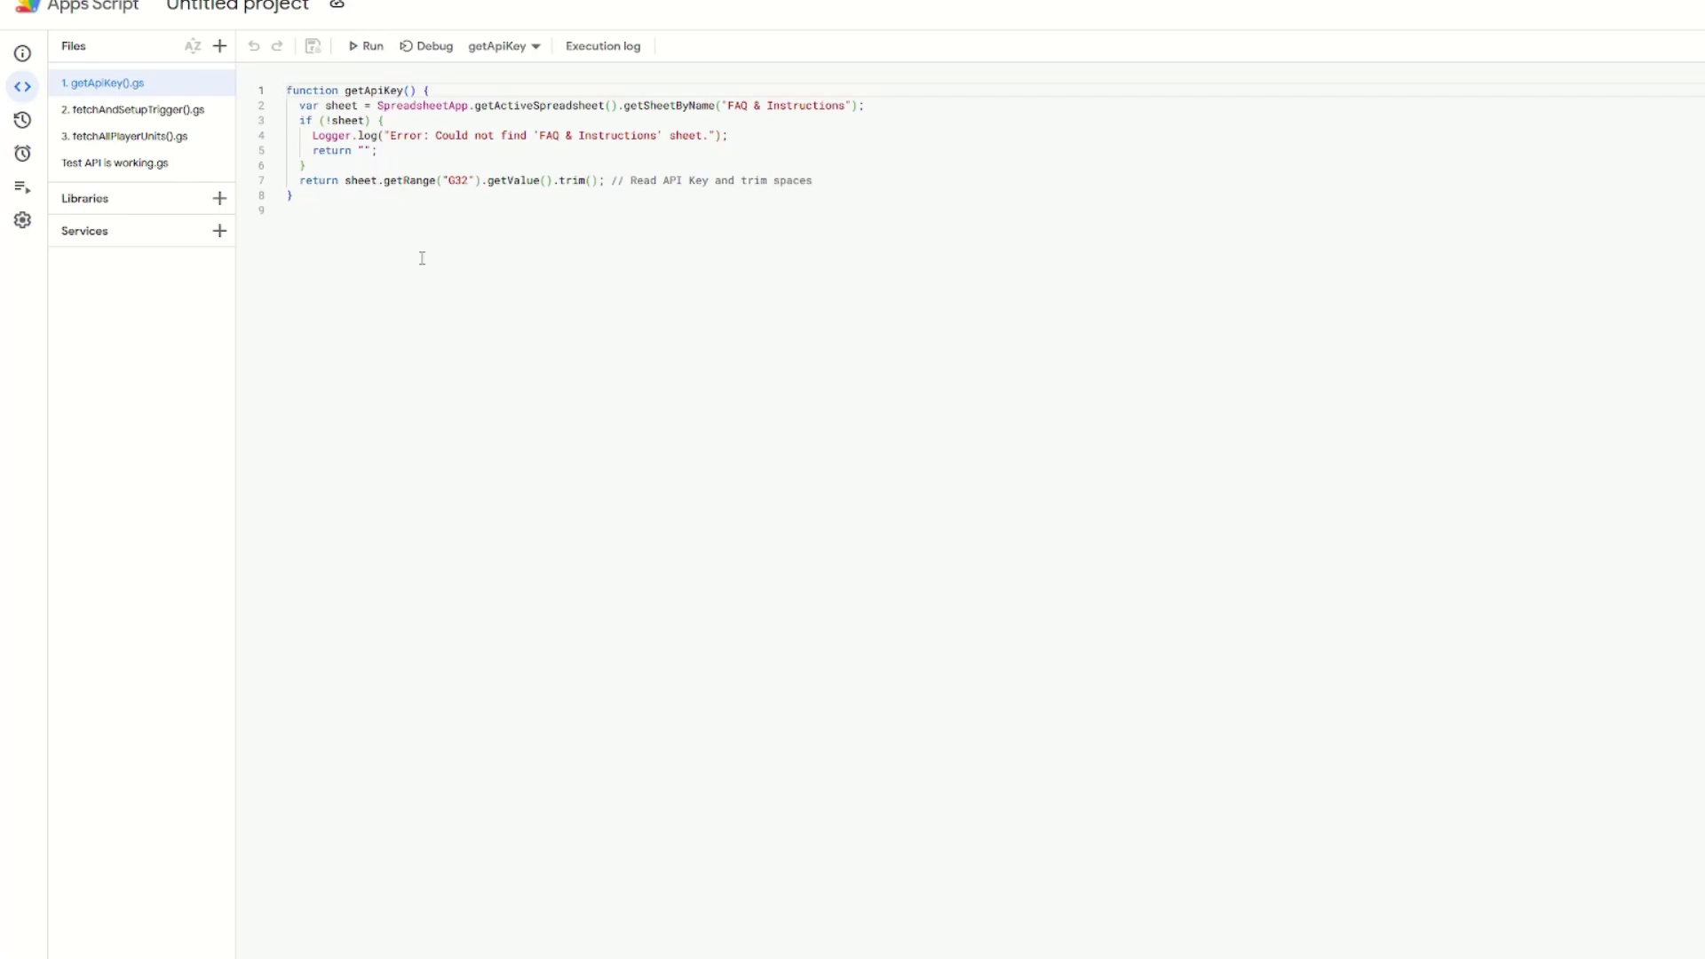
{"action": "left_click", "coordinate": [124, 112]}
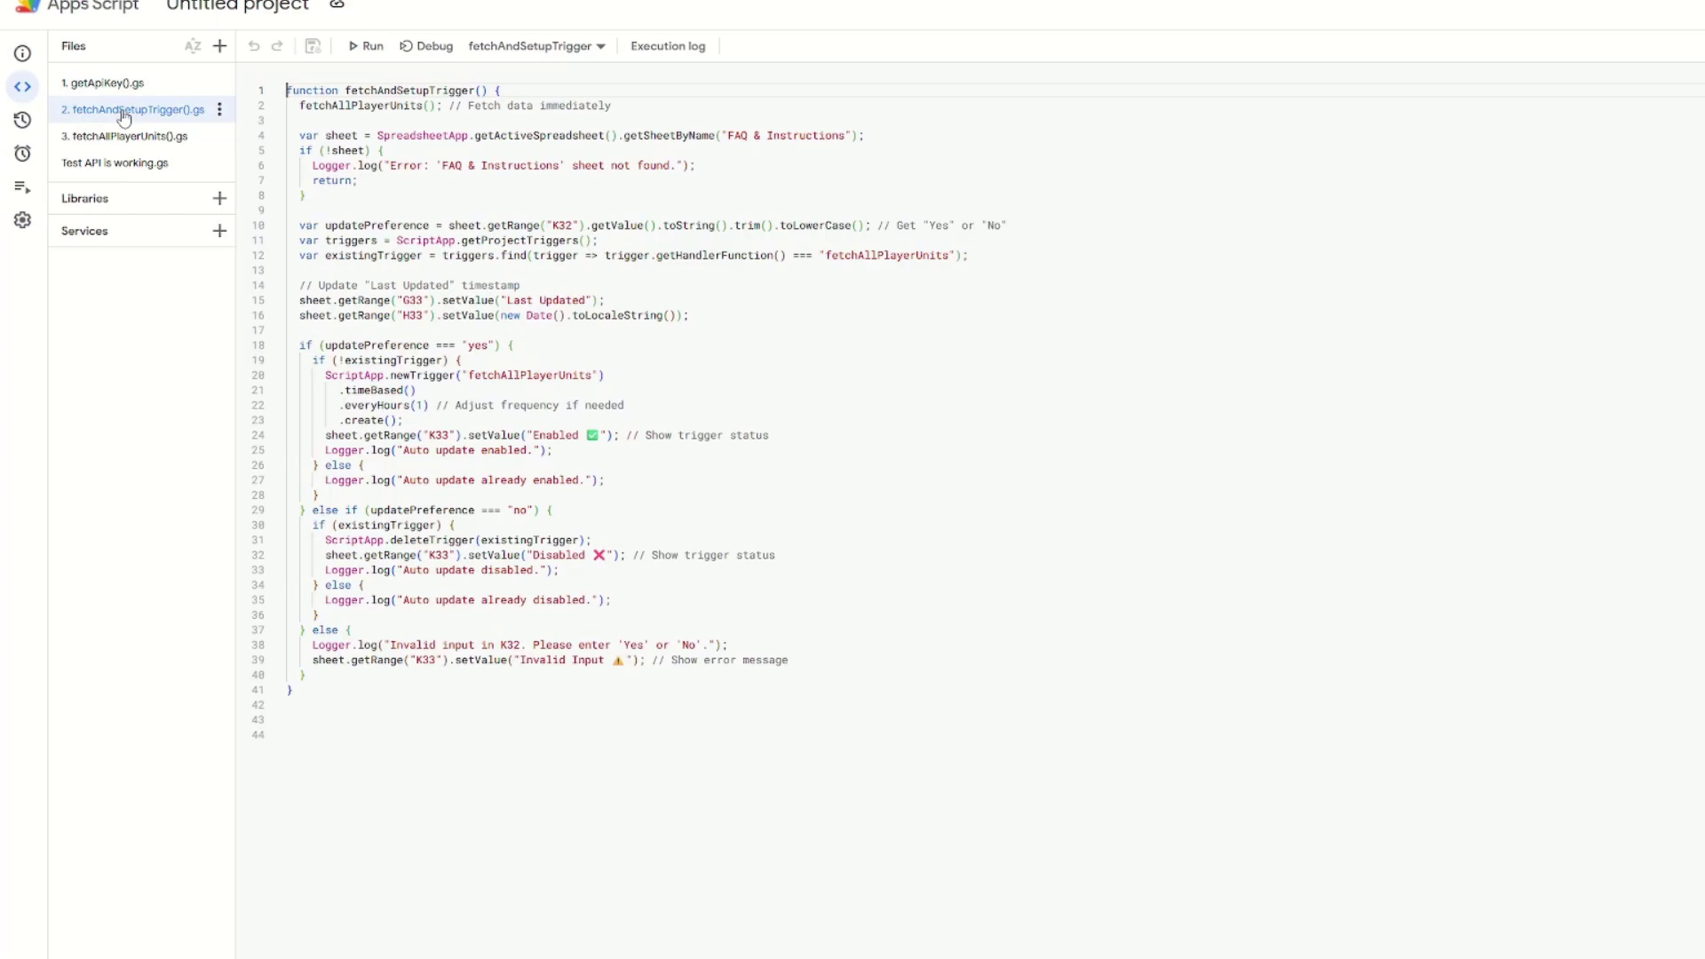
{"action": "left_click", "coordinate": [138, 137]}
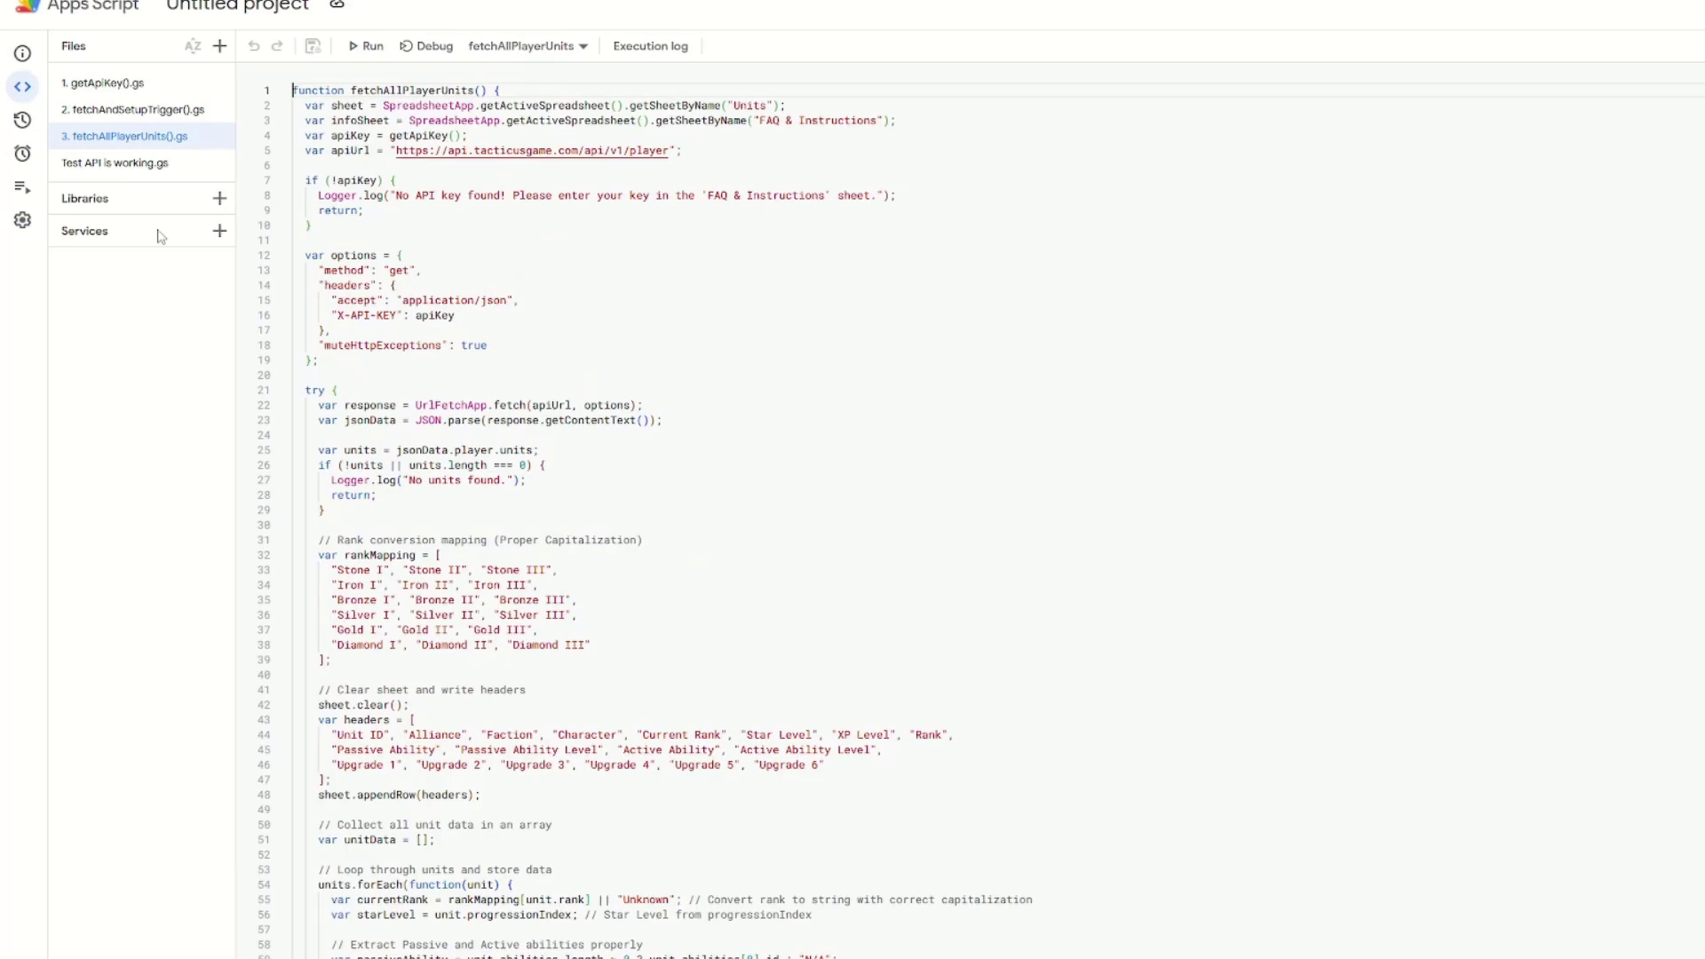
{"action": "scroll", "coordinate": [906, 391], "scroll_direction": "down", "scroll_amount": 6}
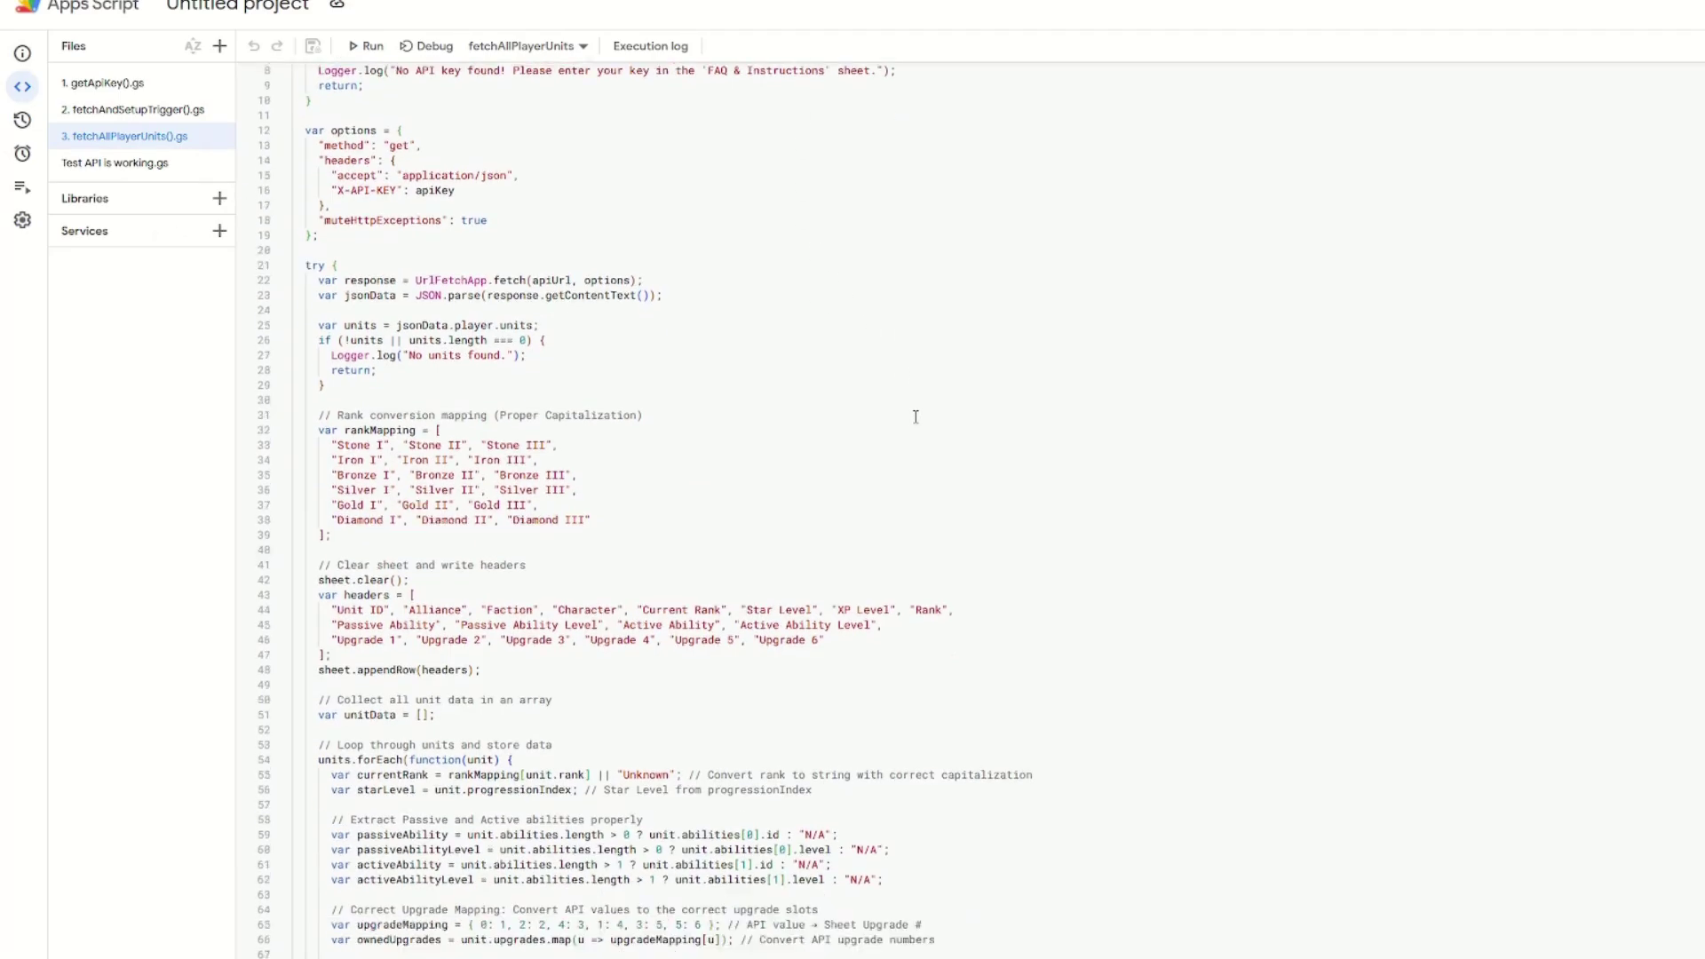
{"action": "scroll", "coordinate": [903, 384], "scroll_direction": "down", "scroll_amount": 1}
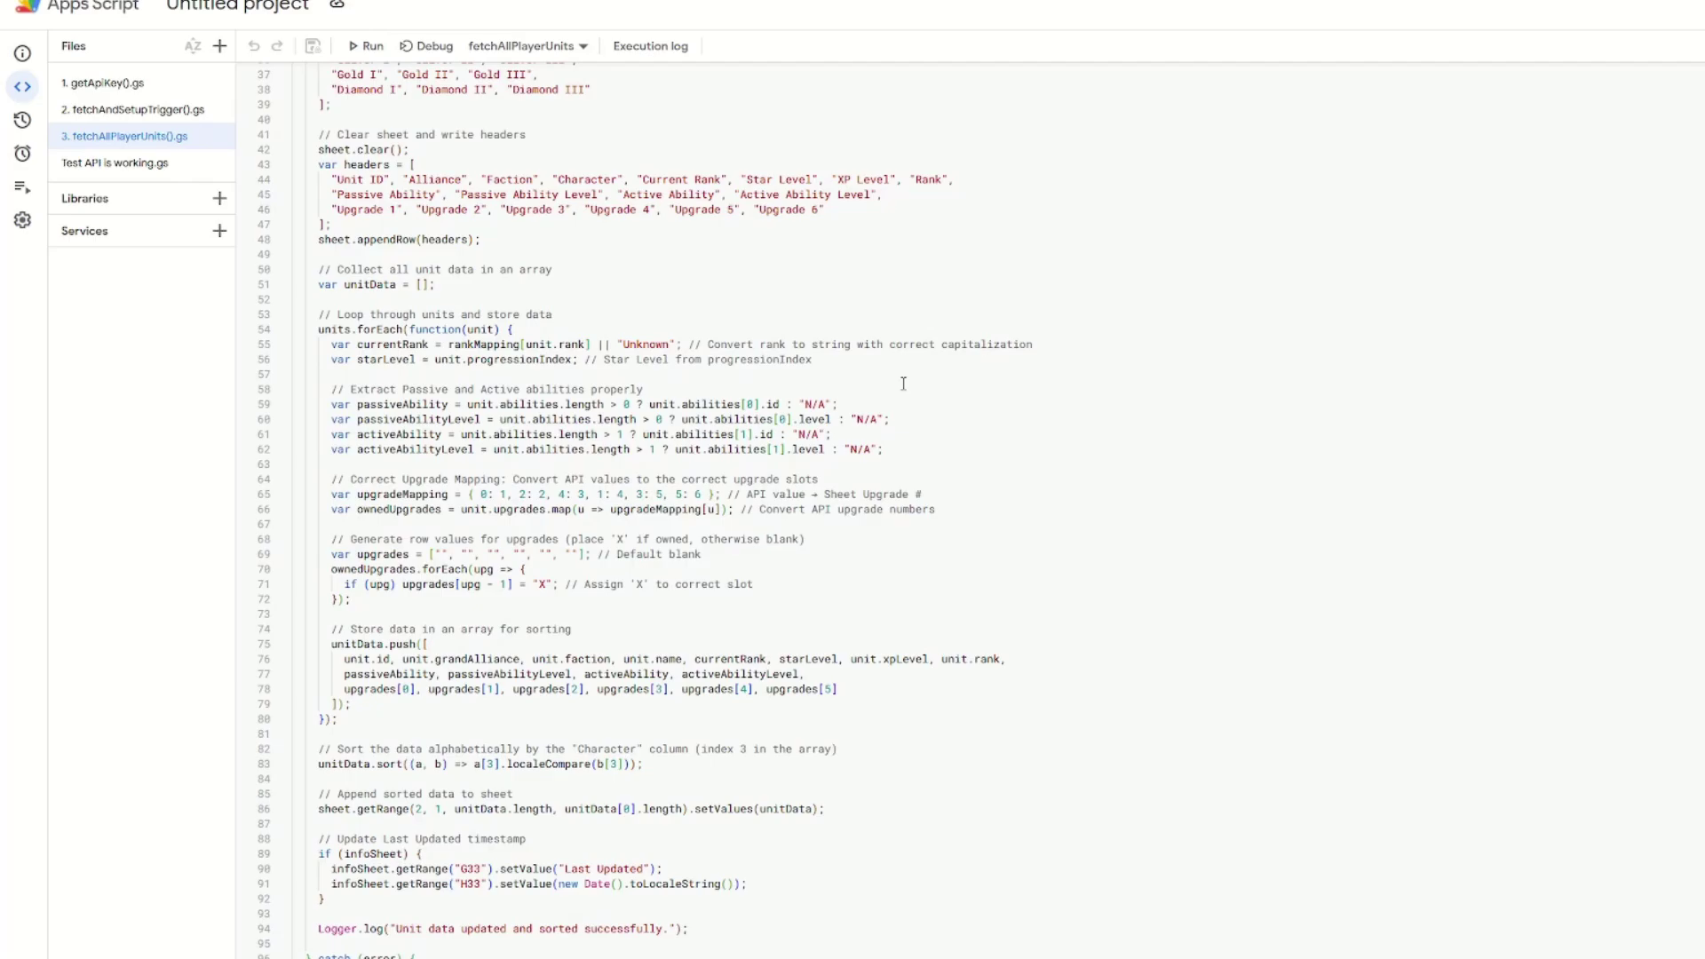
{"action": "left_click", "coordinate": [133, 164]}
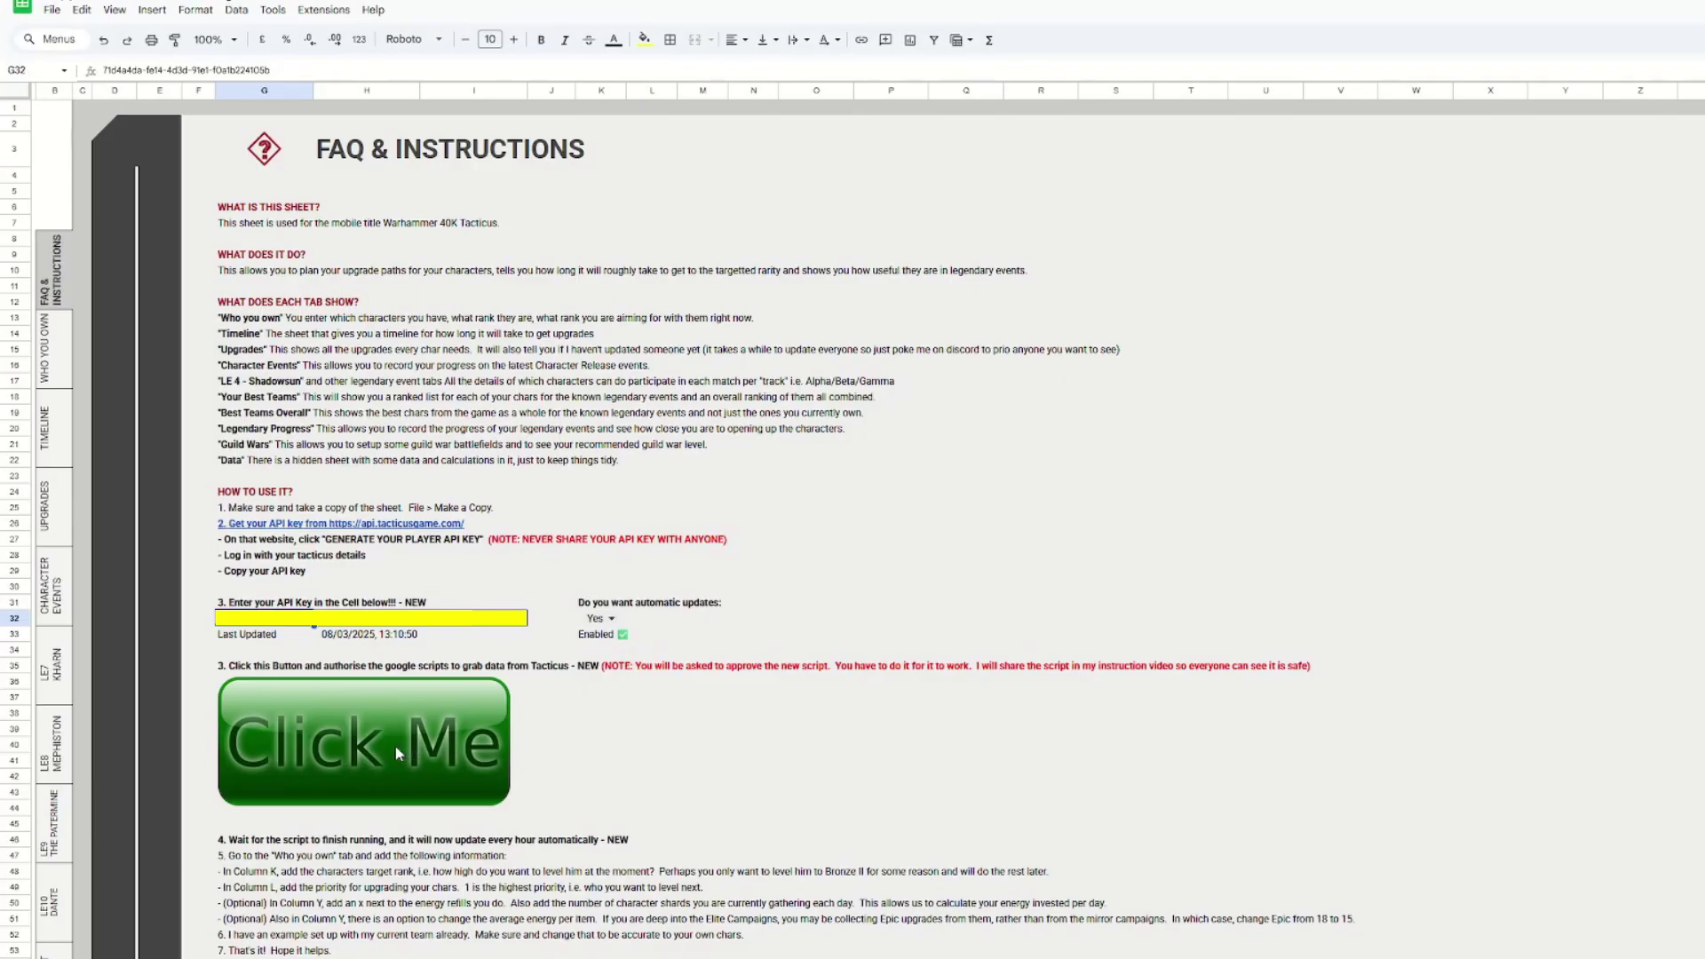
Run the Click Me script again to import all player unit data
{"action": "left_click", "coordinate": [396, 746]}
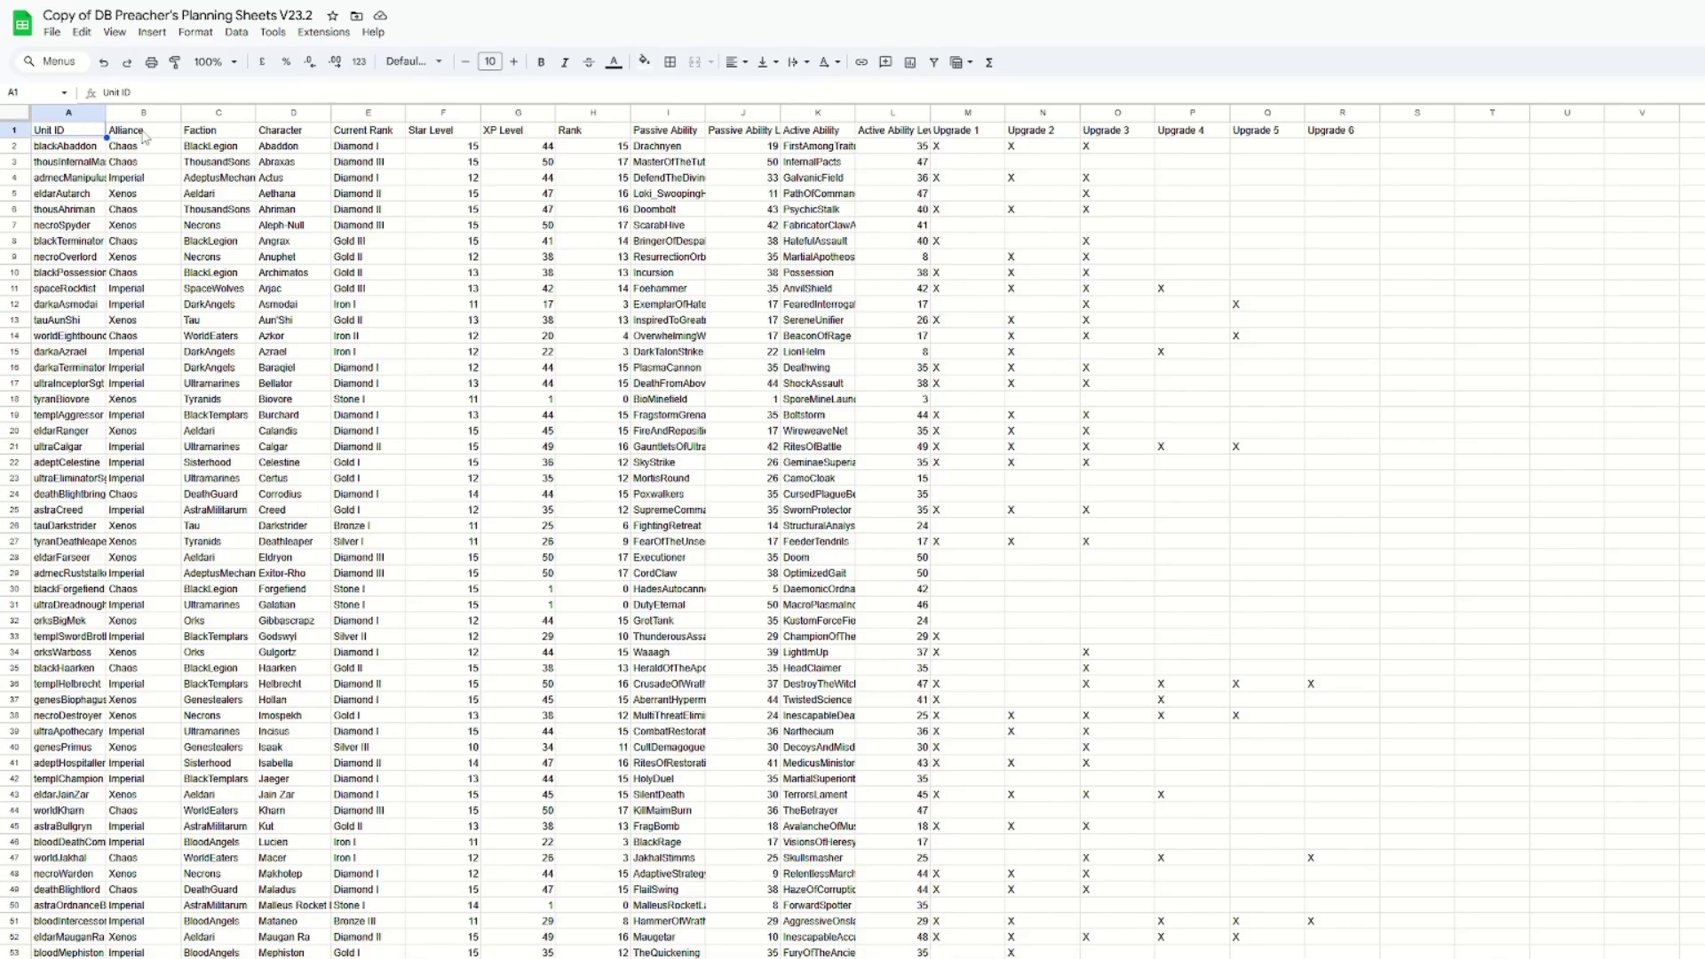
Highlight the Alliance, Faction, Character, Current Rank and Rank columns, noting a Diamond II unit
{"action": "left_click", "coordinate": [146, 137]}
{"action": "left_click", "coordinate": [214, 134]}
{"action": "left_click", "coordinate": [293, 138]}
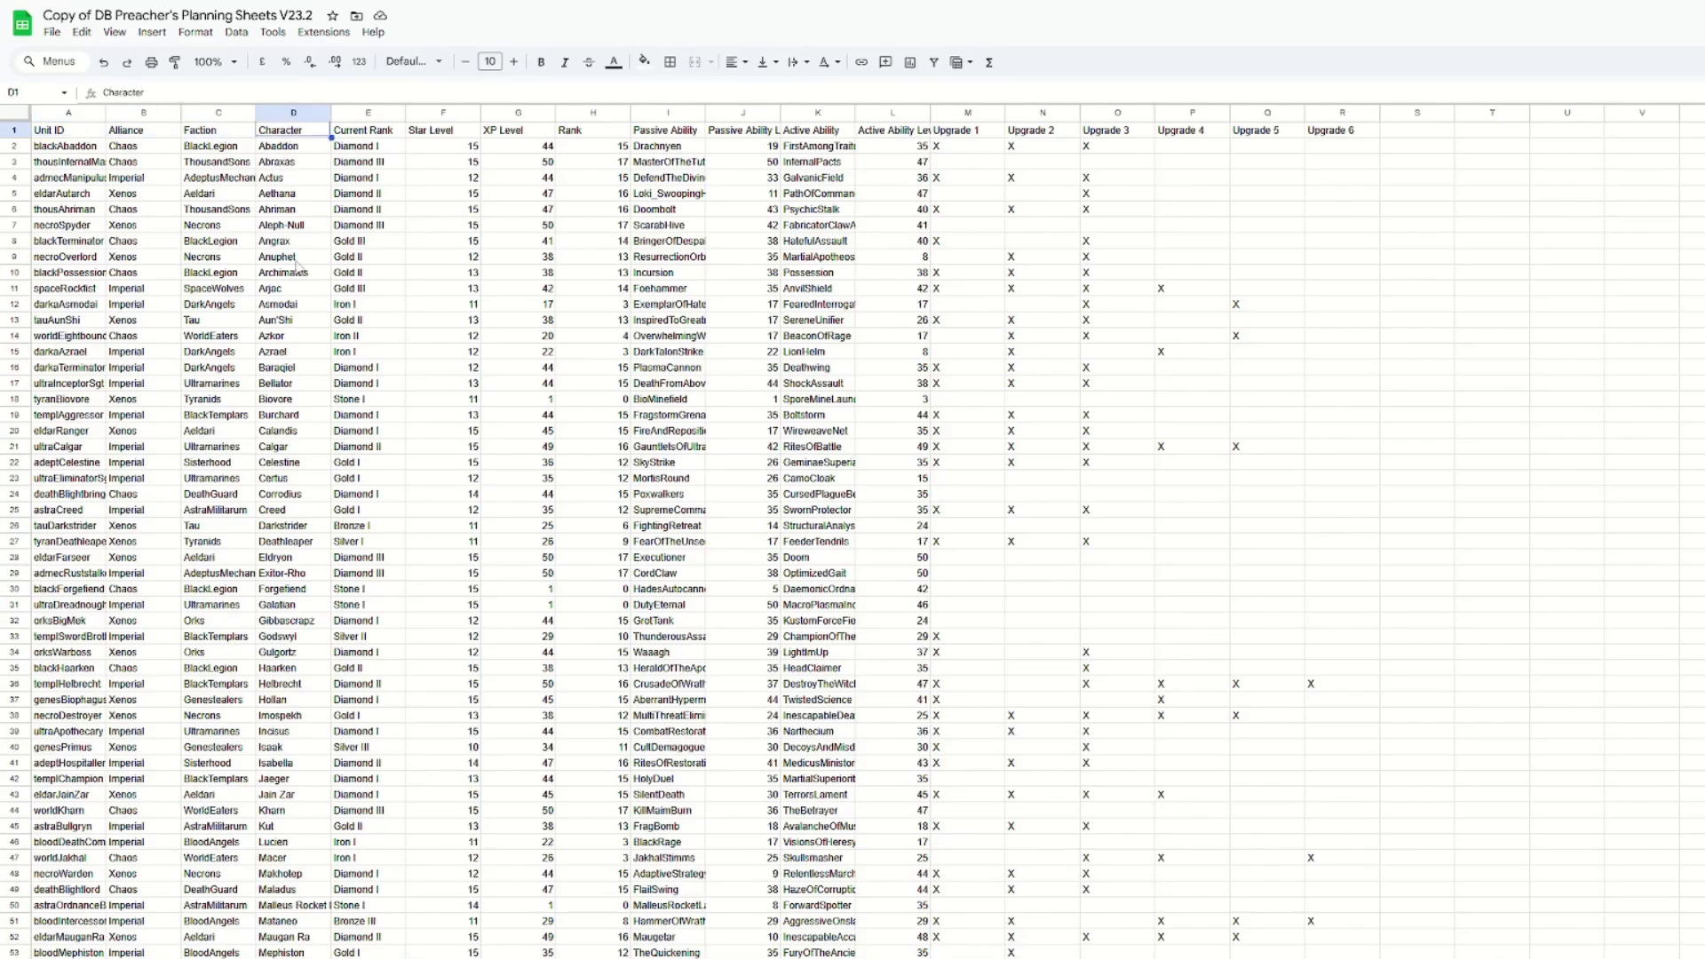
{"action": "left_click", "coordinate": [382, 131]}
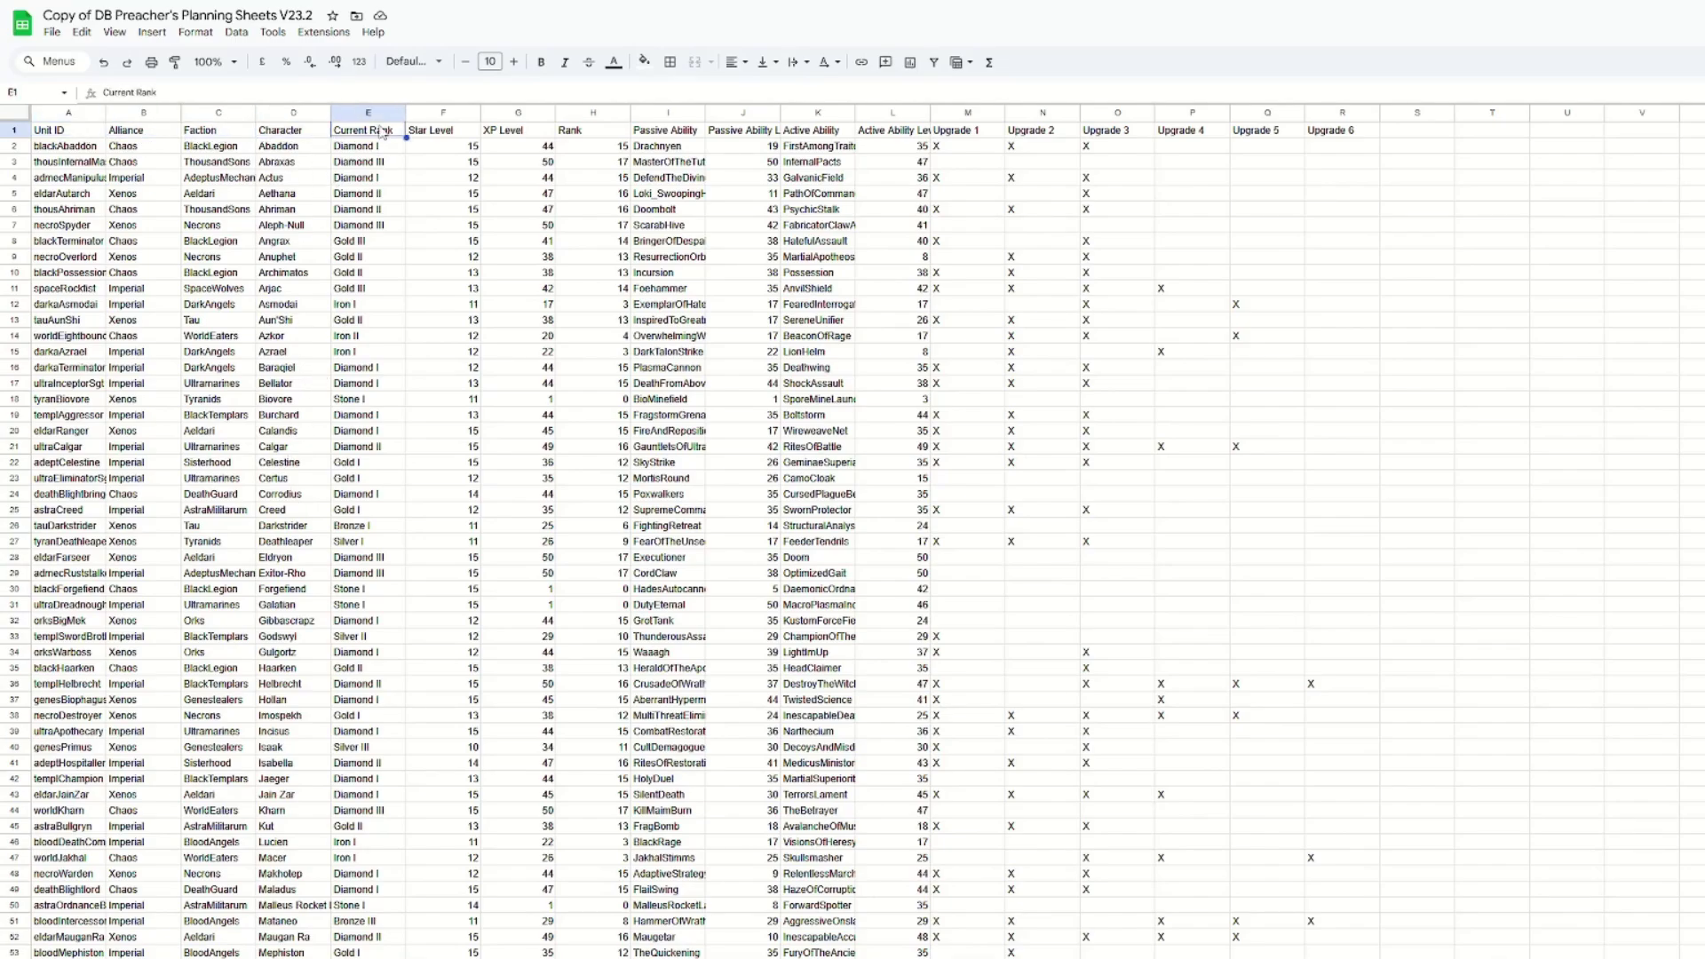
{"action": "left_click", "coordinate": [582, 135]}
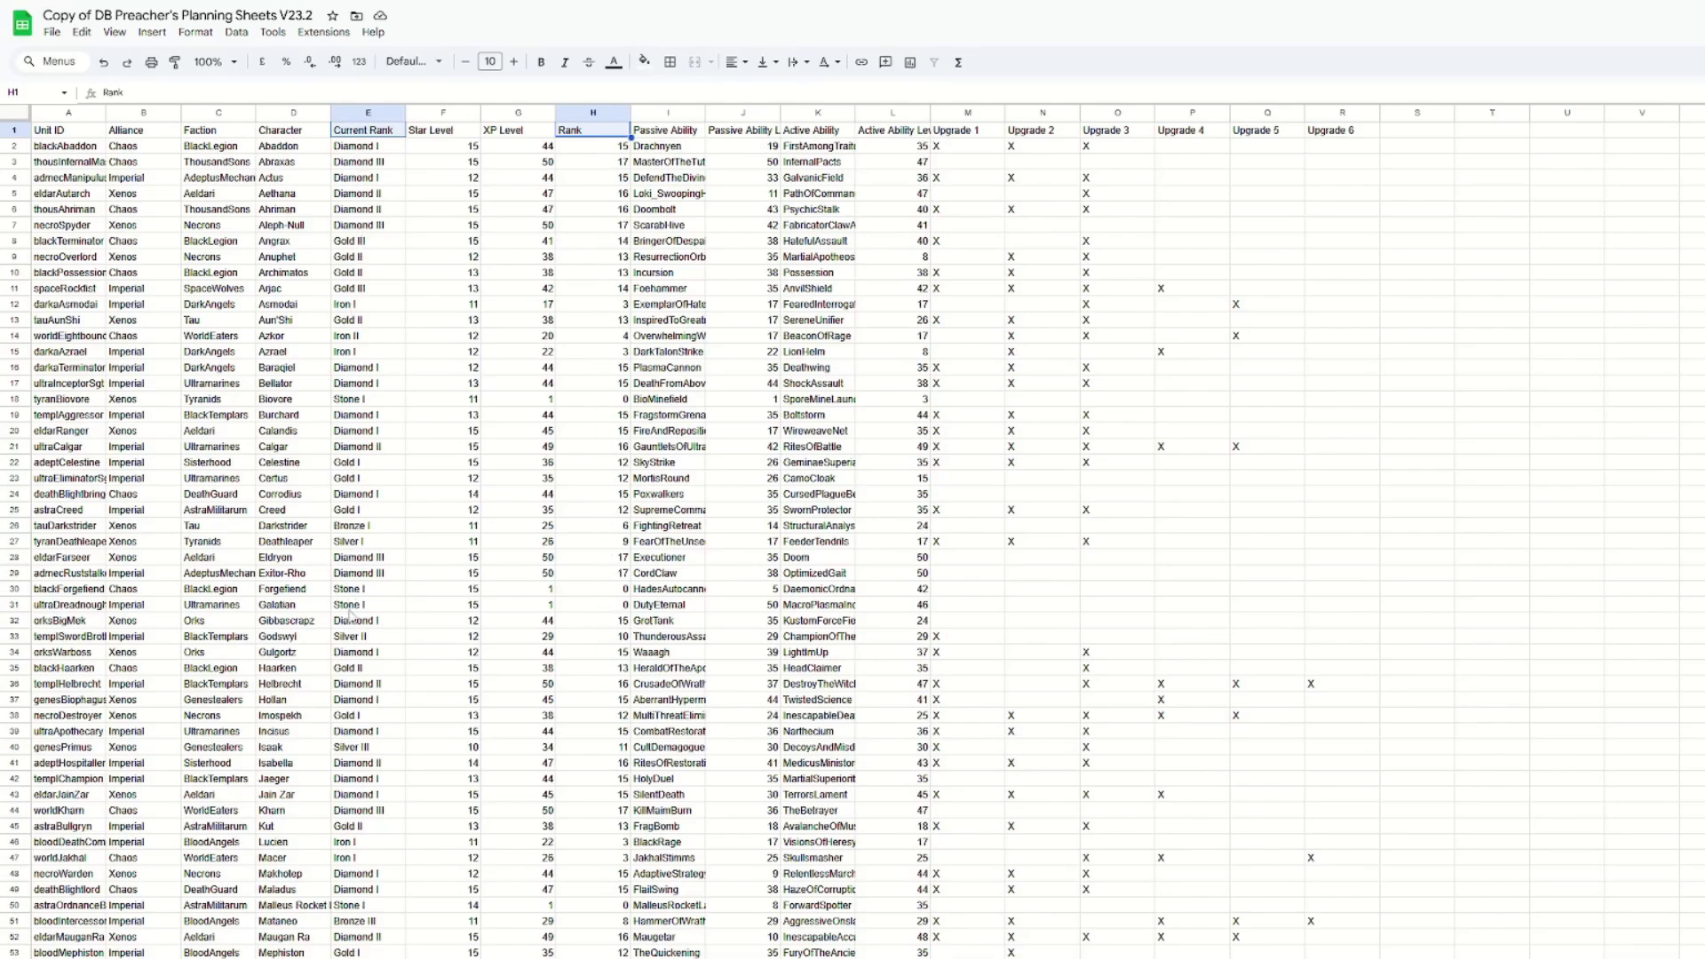
{"action": "left_click", "coordinate": [364, 686]}
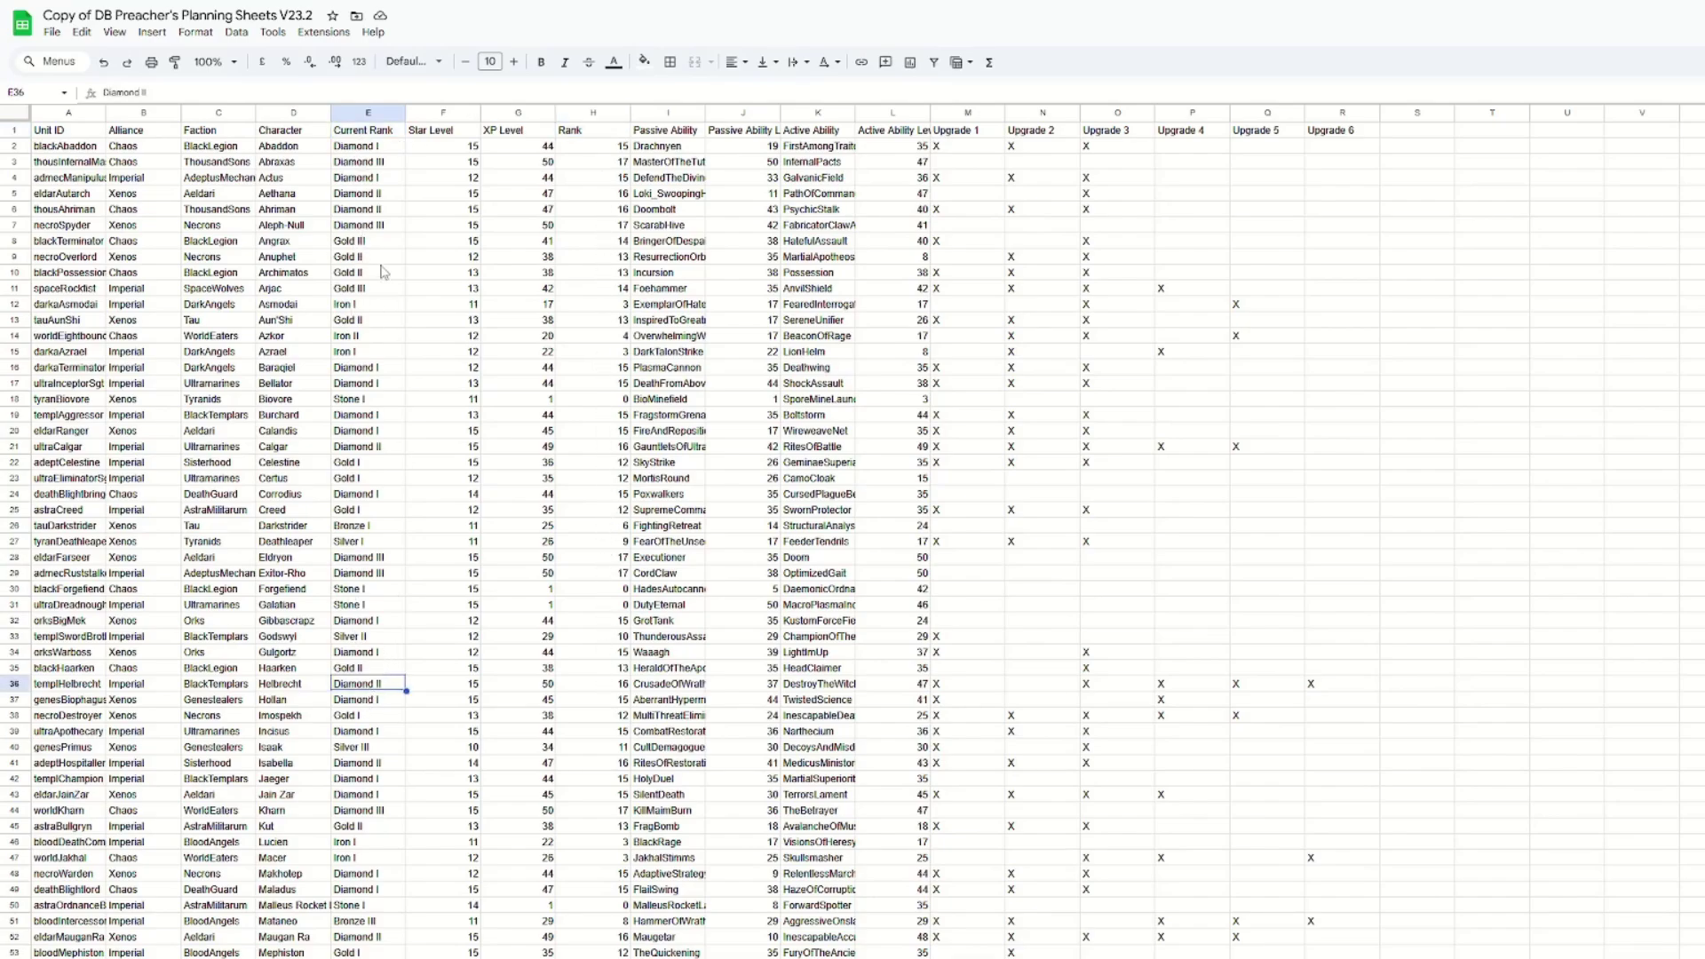
Select the Star Level values and the Passive/Active Ability and Upgrade 1–6 headers
{"action": "left_click_drag", "start_coordinate": [454, 130], "coordinate": [457, 353]}
{"action": "left_click", "coordinate": [455, 348]}
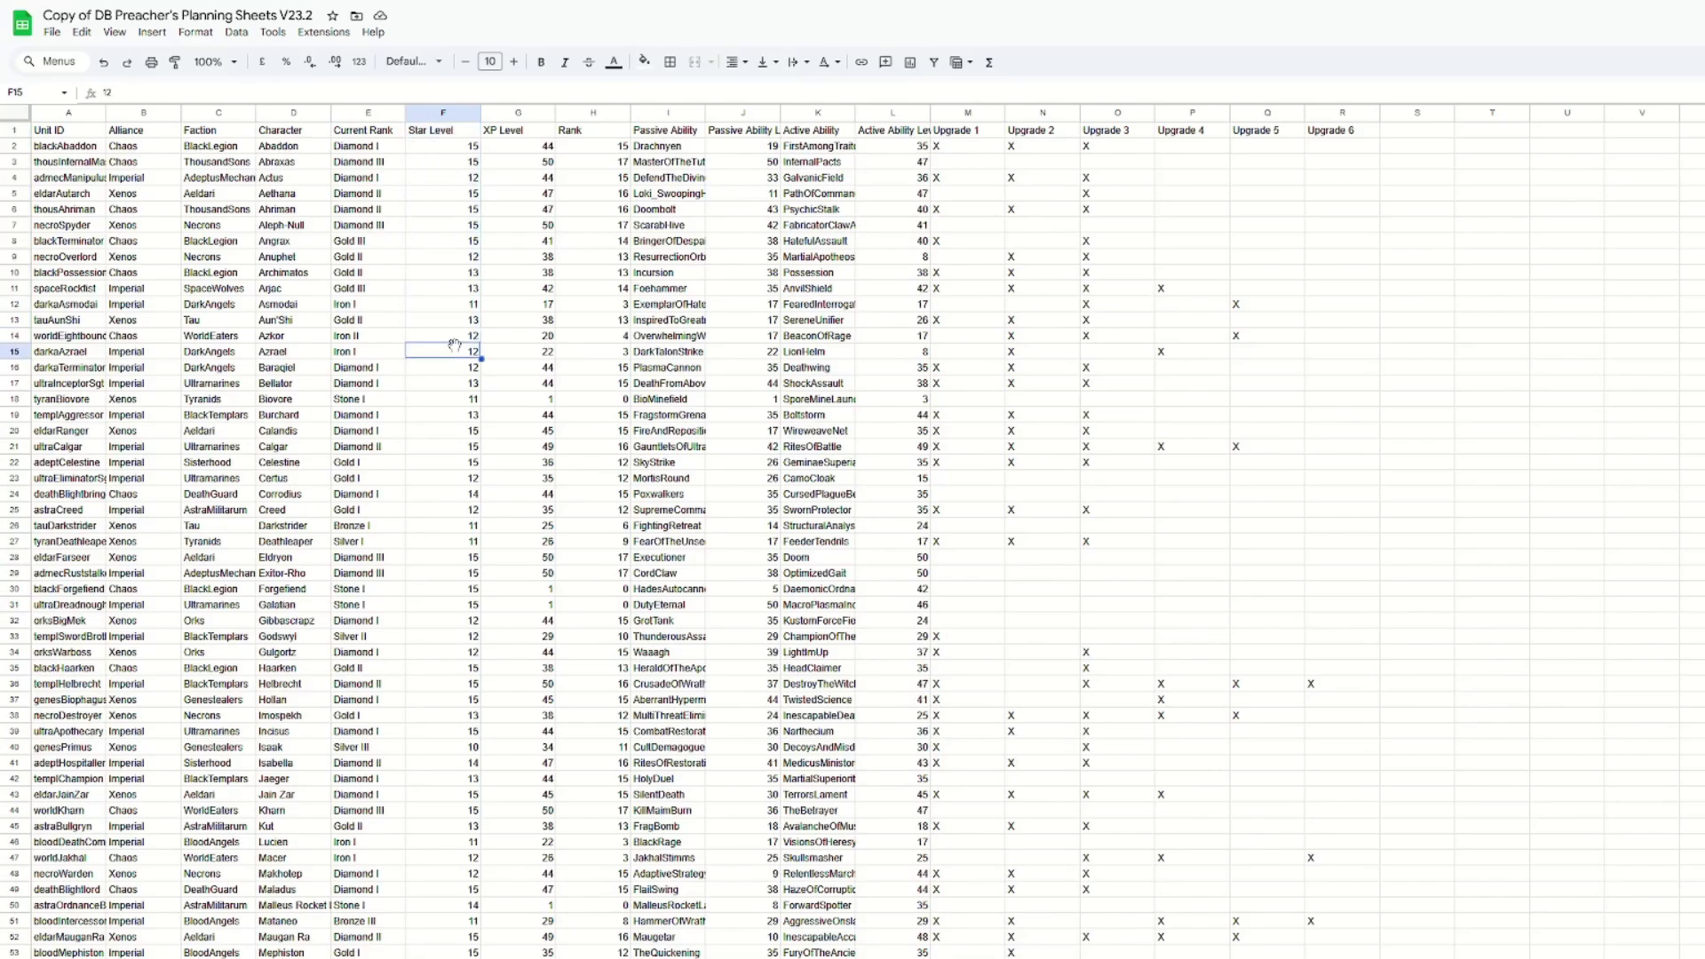
{"action": "left_click", "coordinate": [550, 141]}
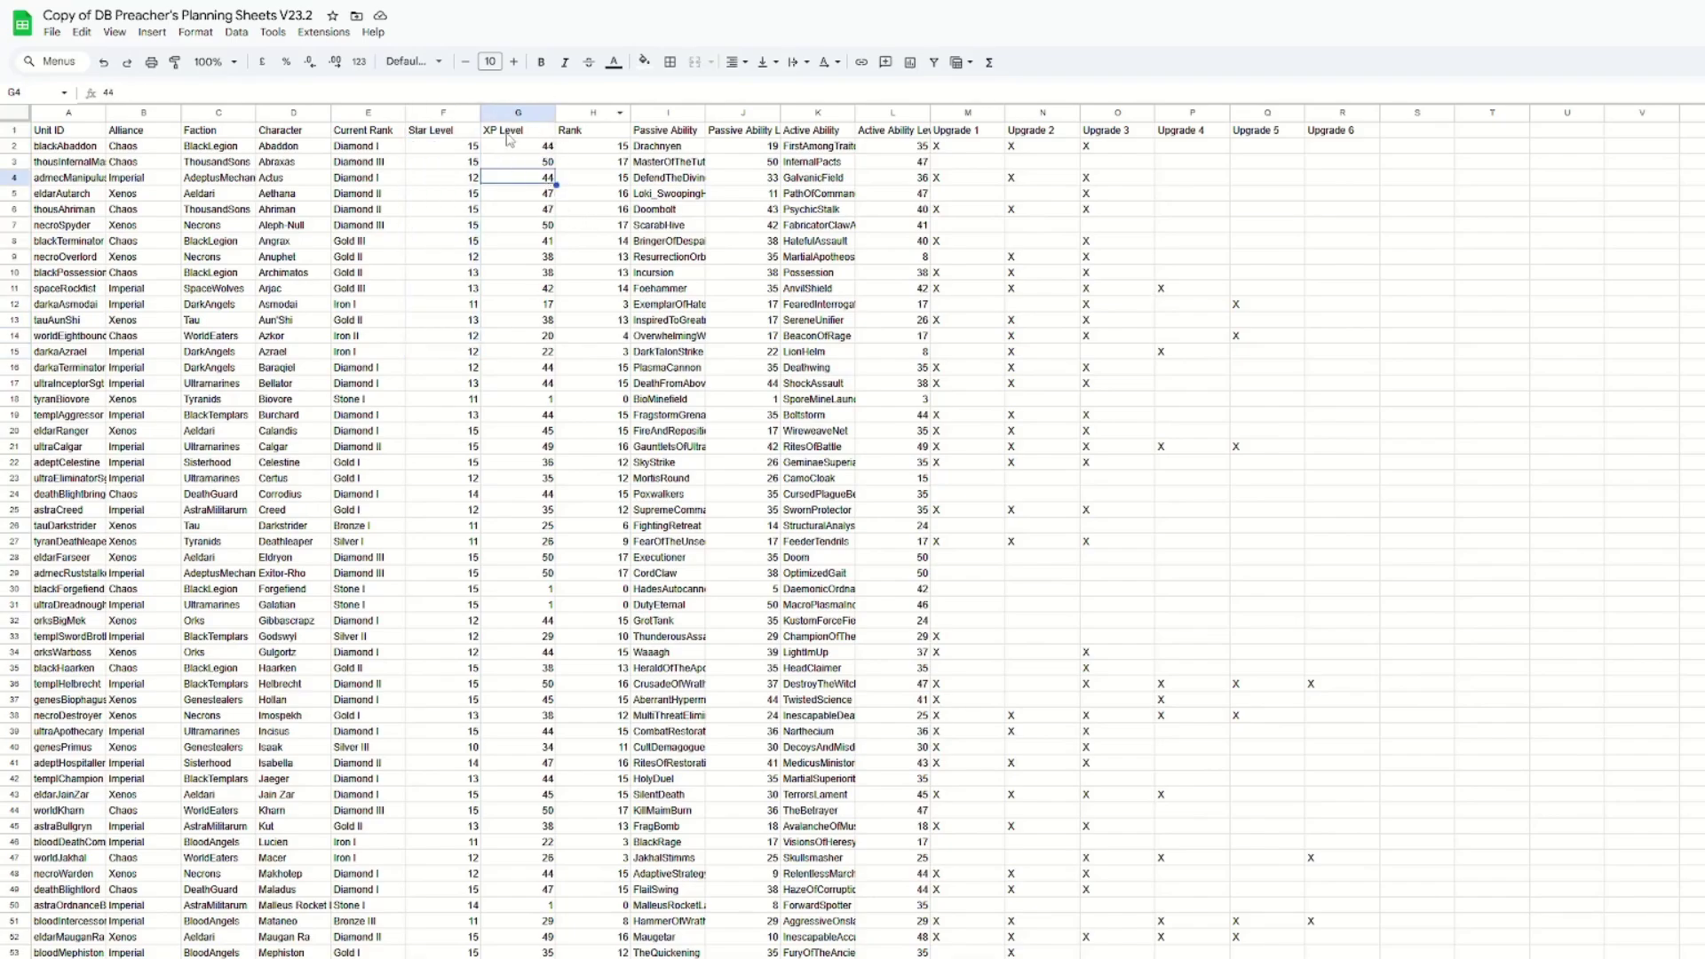
{"action": "left_click_drag", "start_coordinate": [668, 130], "coordinate": [893, 304]}
{"action": "left_click_drag", "start_coordinate": [991, 135], "coordinate": [1339, 131]}
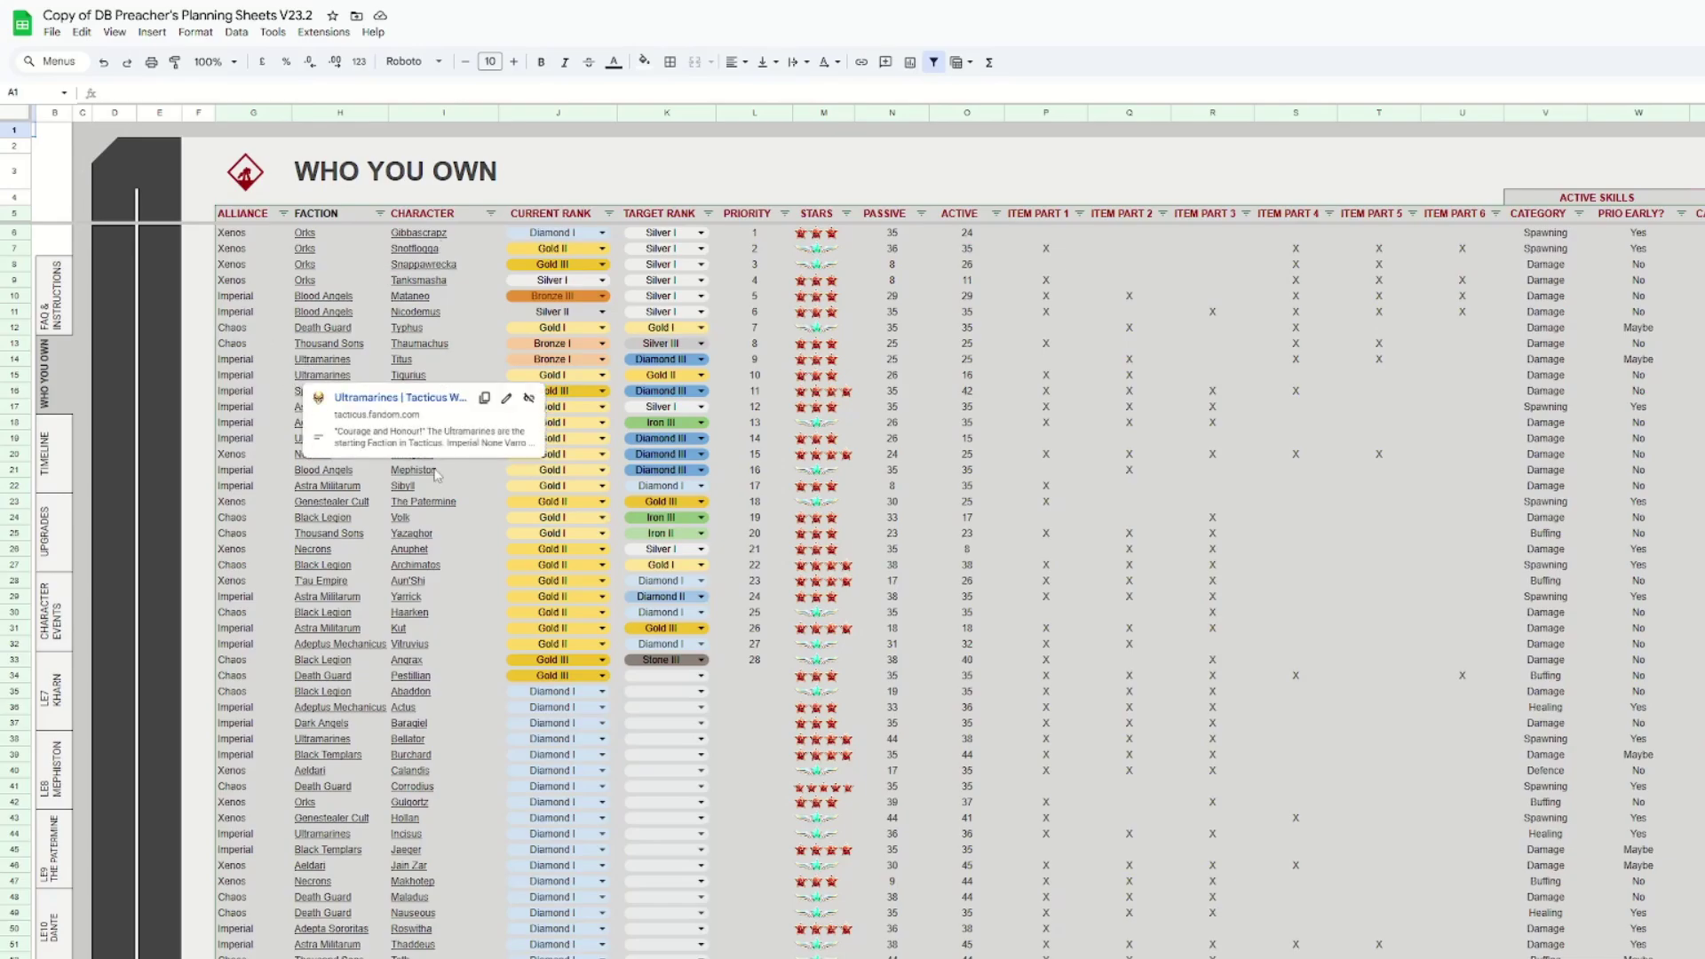
Note the TARGET RANK and PRIORITY columns, then sort the table A→Z by CHARACTER
{"action": "scroll", "coordinate": [417, 790], "scroll_direction": "down", "scroll_amount": 15}
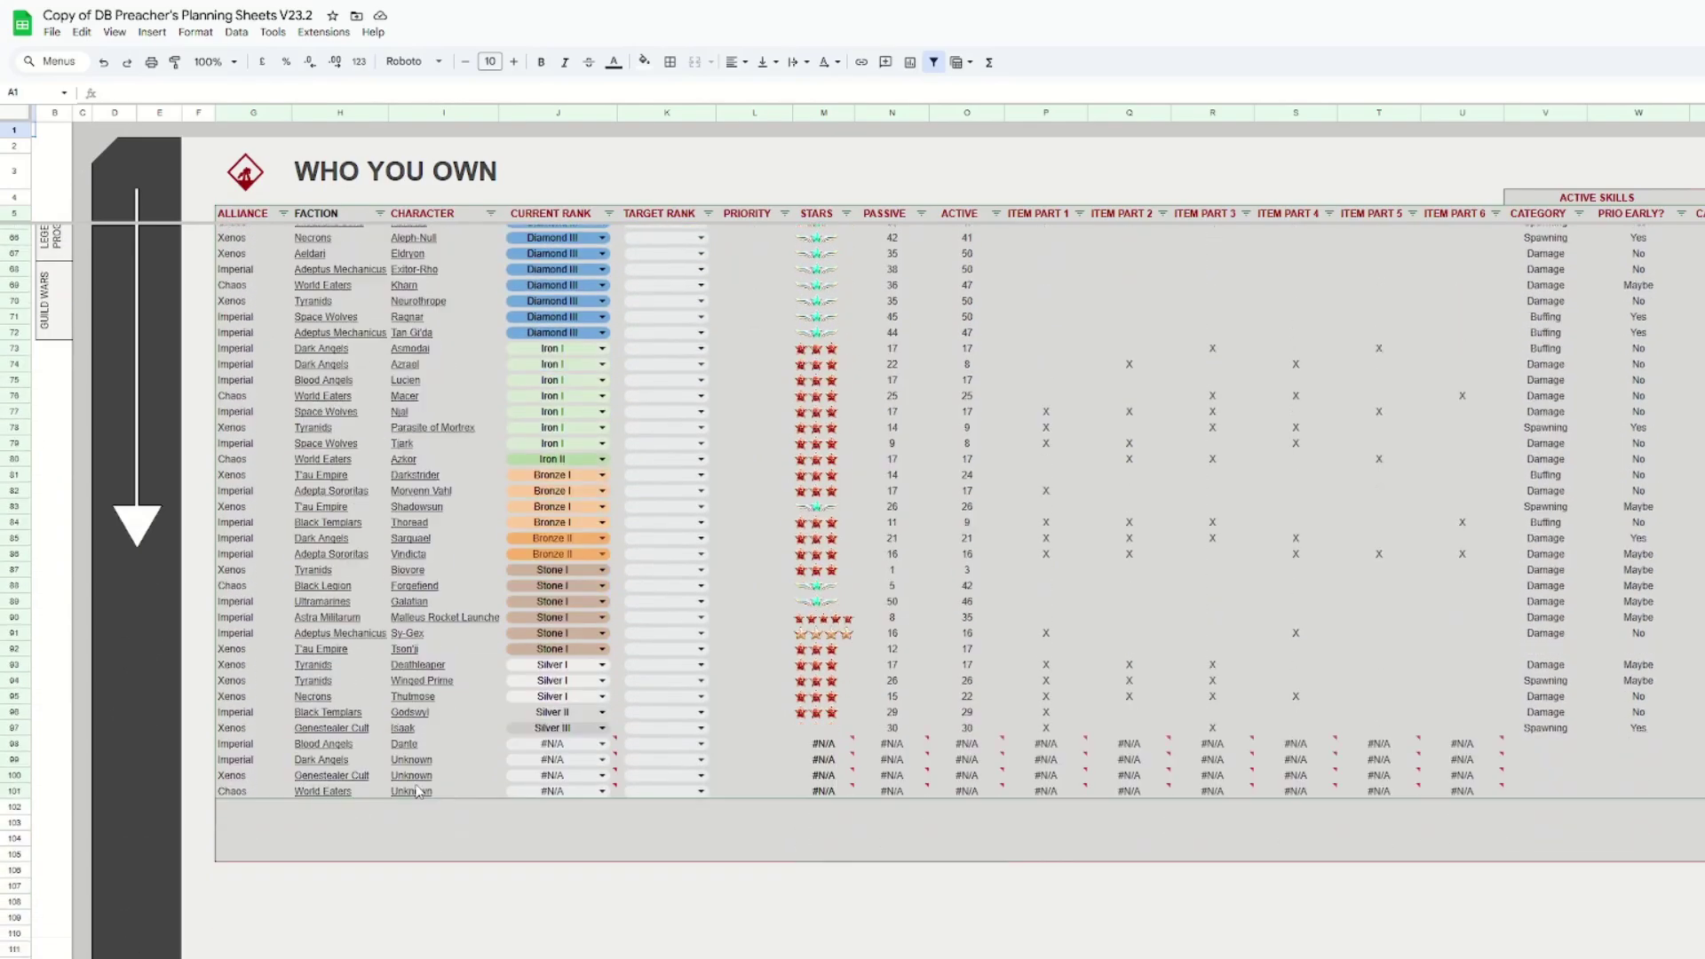
{"action": "scroll", "coordinate": [418, 790], "scroll_direction": "up", "scroll_amount": 15}
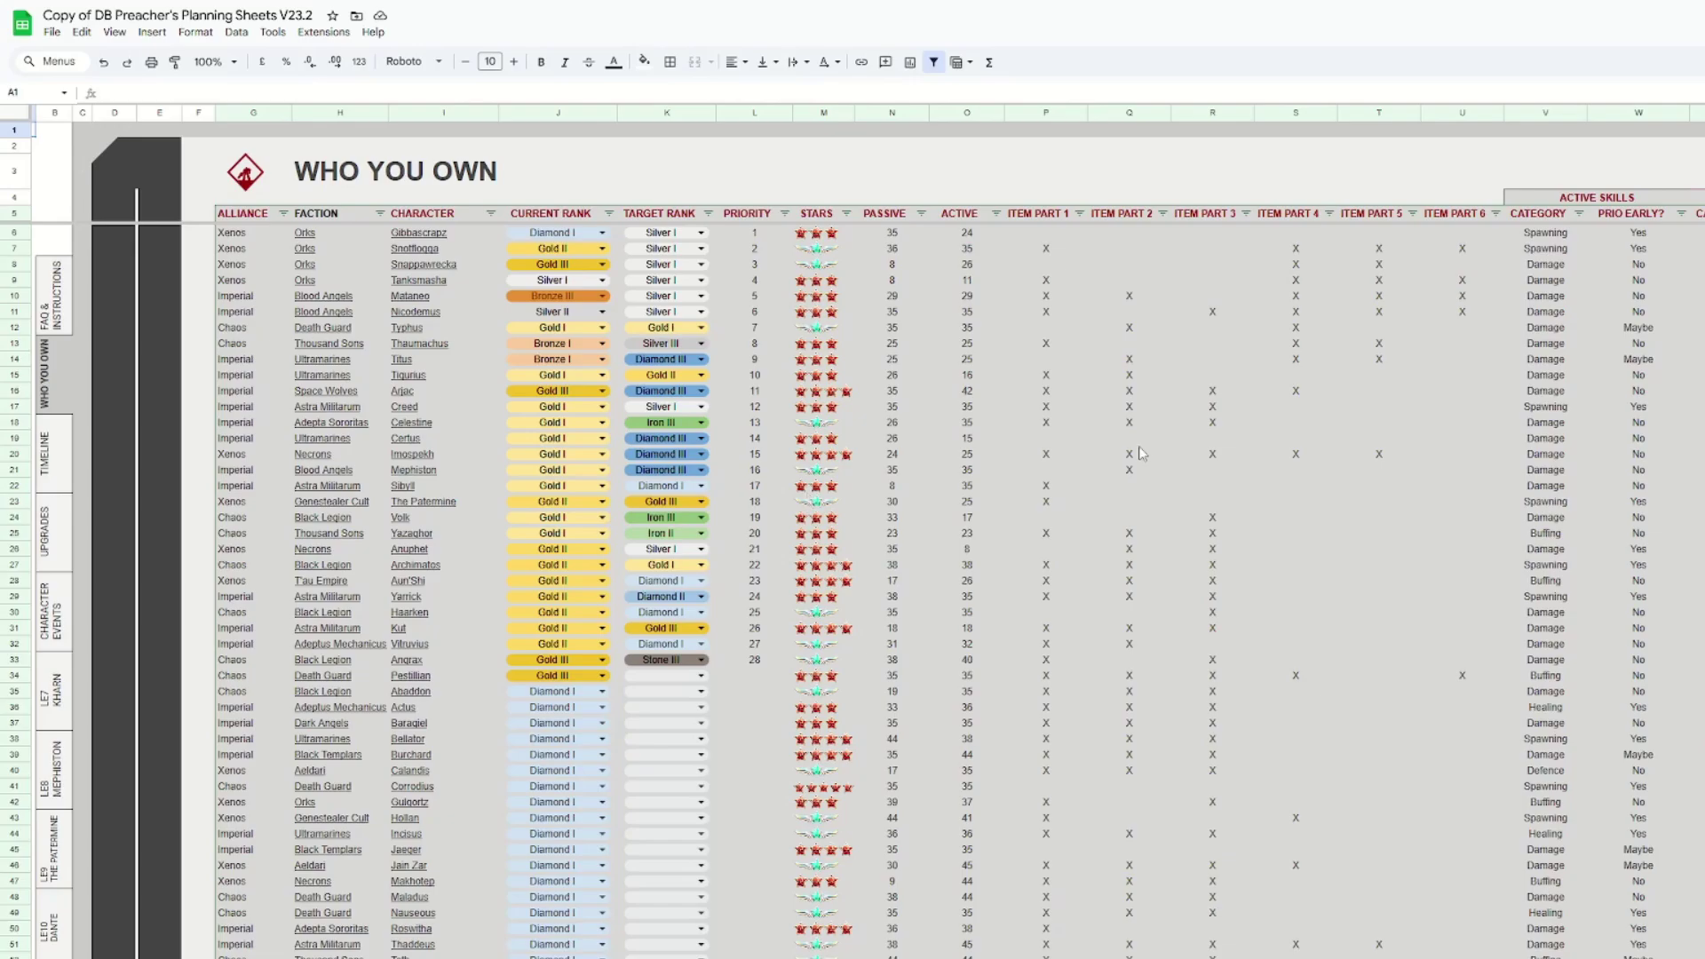
{"action": "left_click", "coordinate": [689, 215]}
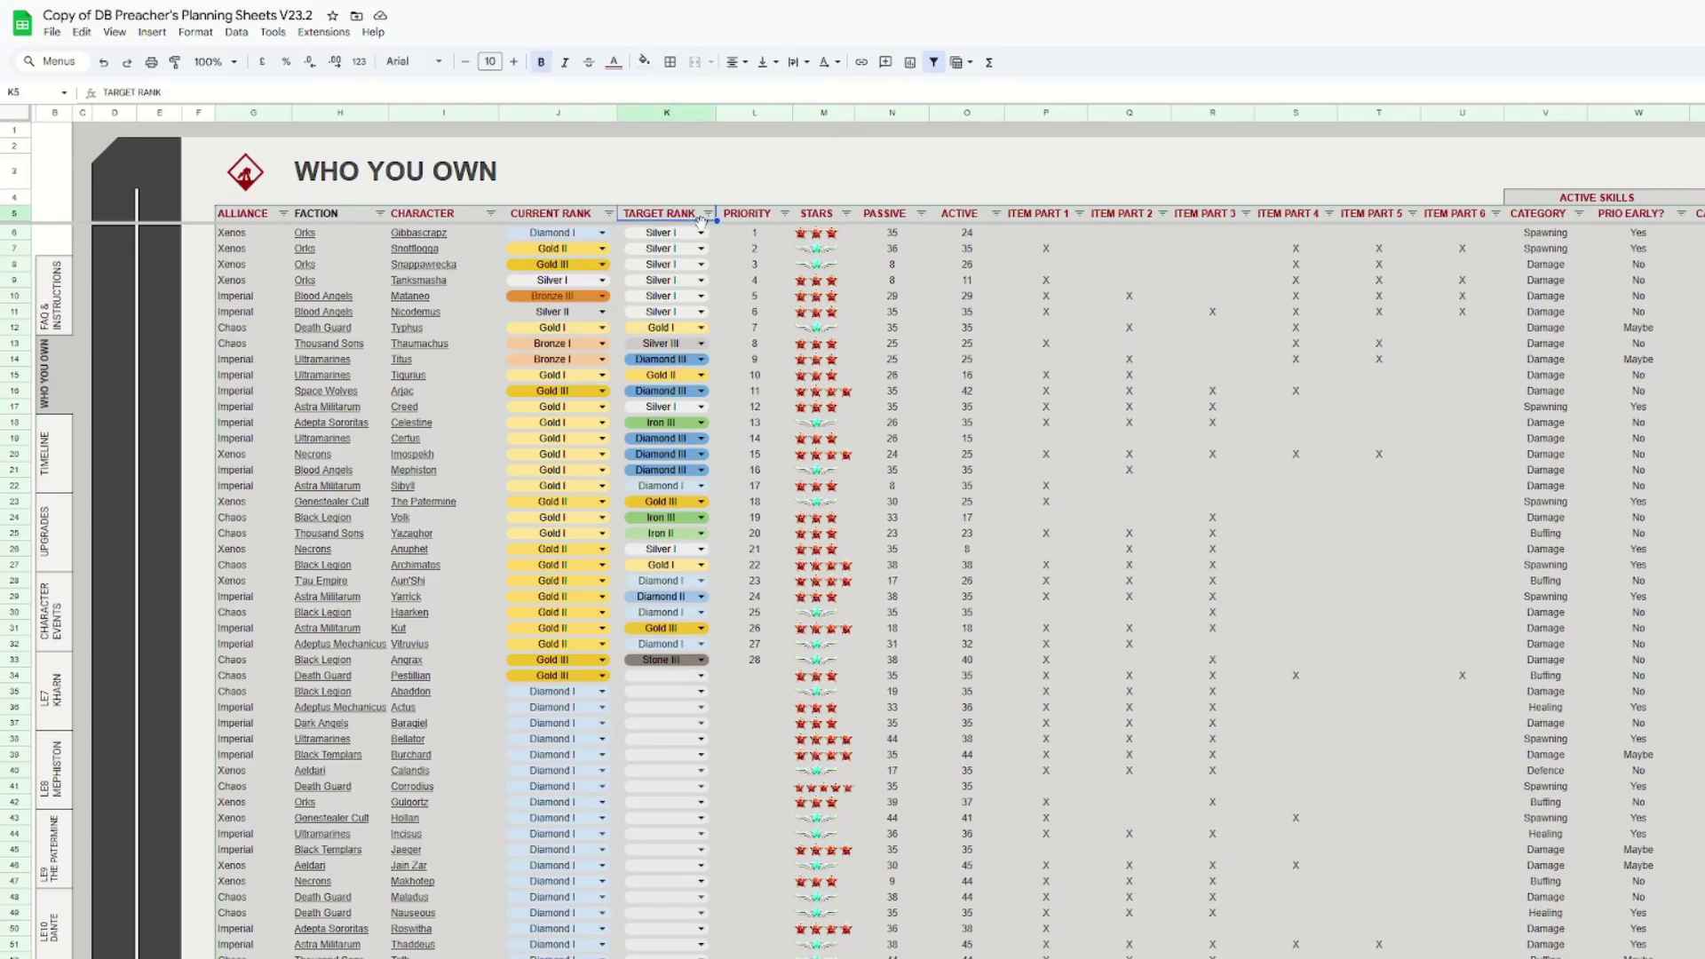
{"action": "left_click", "coordinate": [745, 215]}
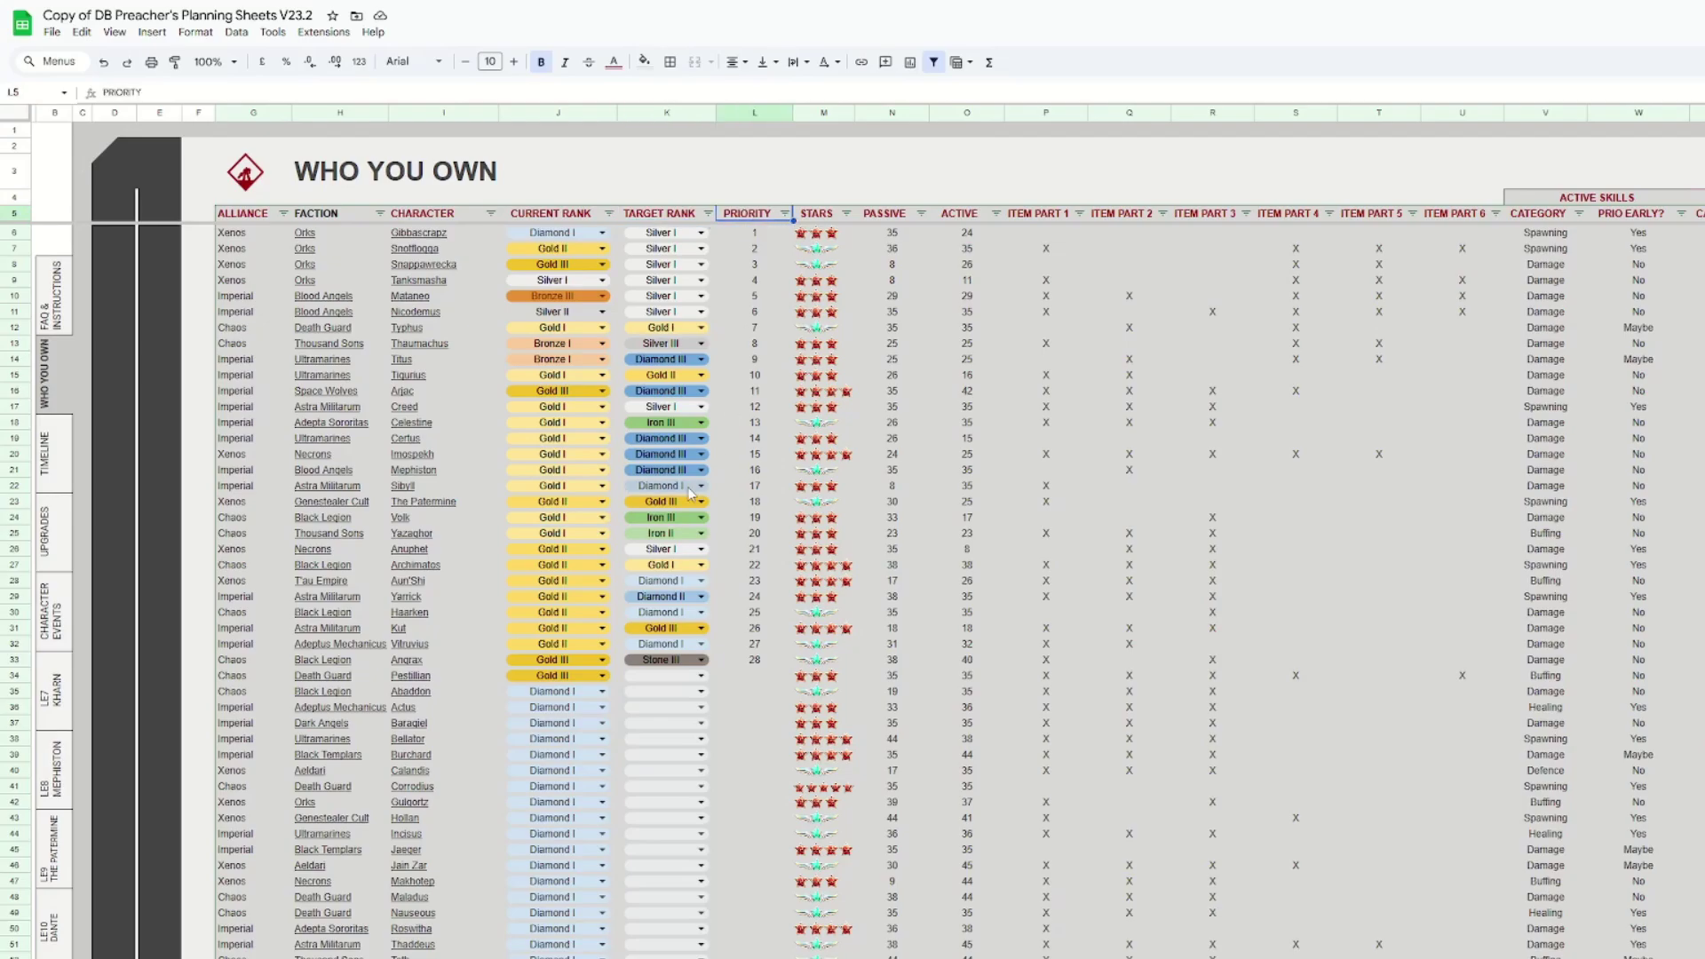
{"action": "left_click", "coordinate": [491, 215]}
{"action": "left_click", "coordinate": [345, 236]}
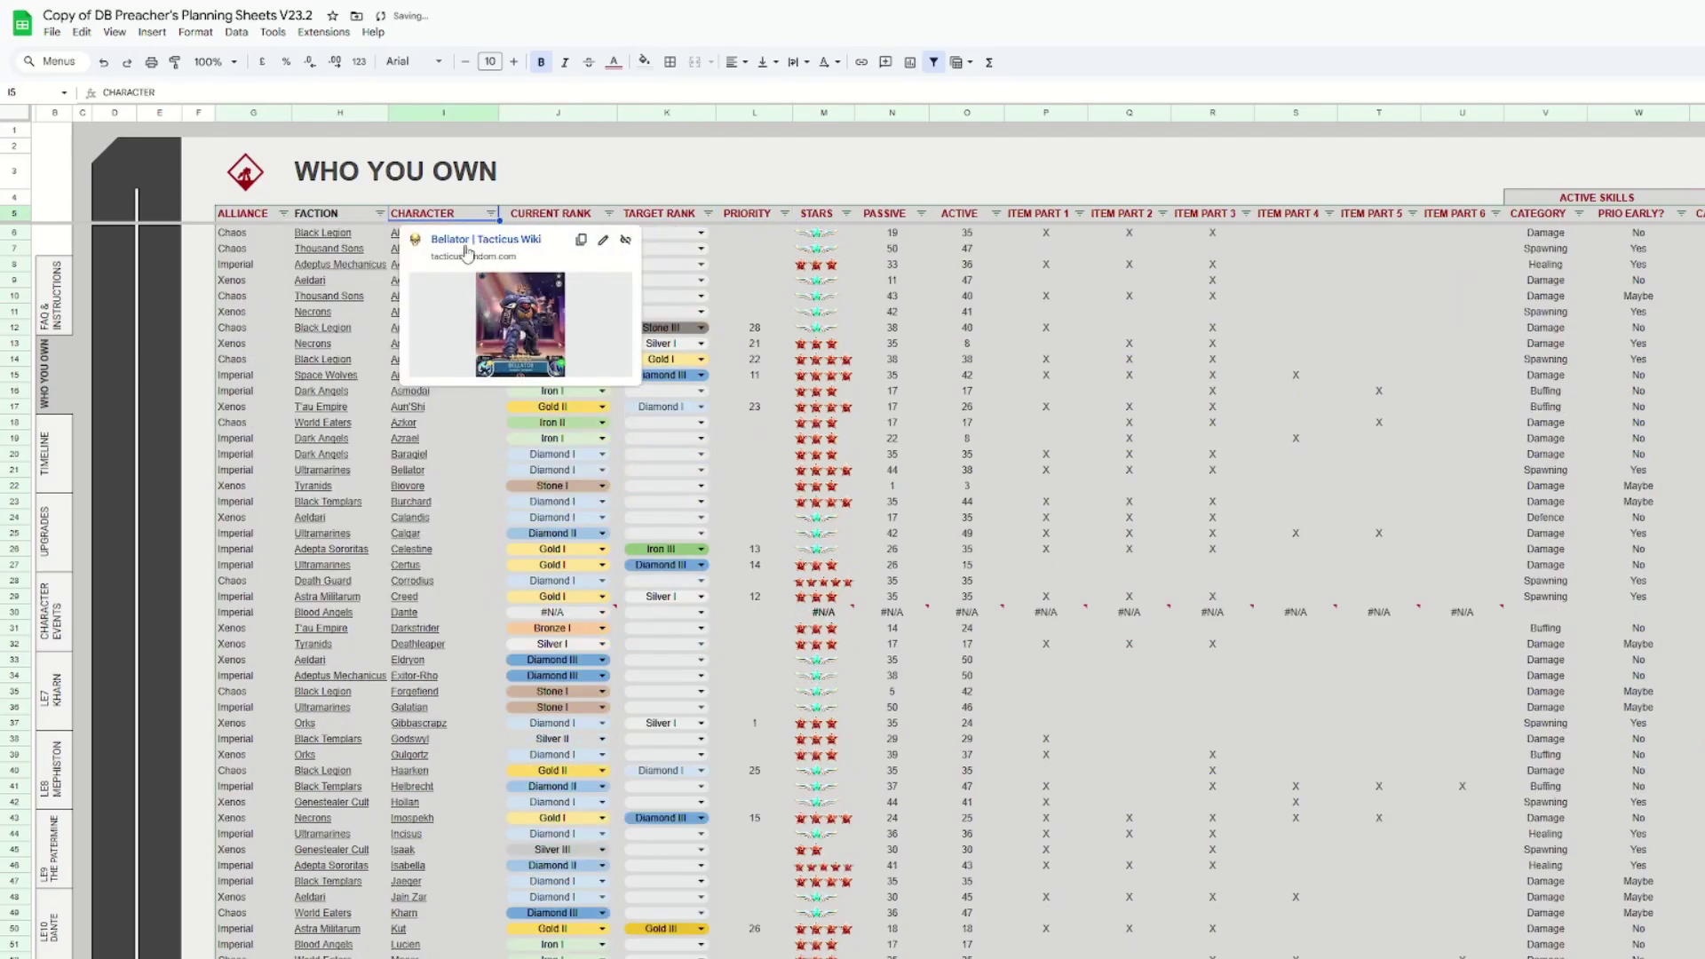